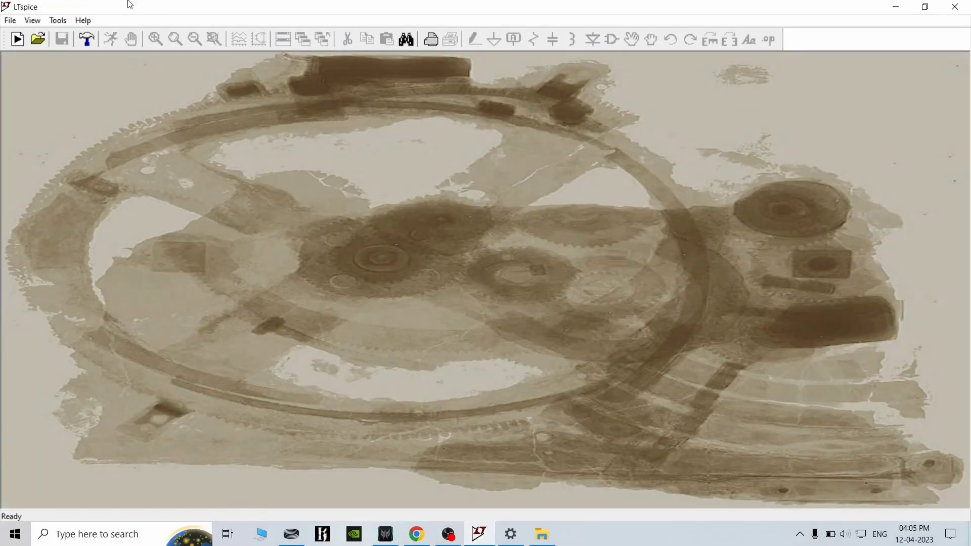
Create a new schematic and place an npn bipolar transistor in its upper middle area.
click(17, 39)
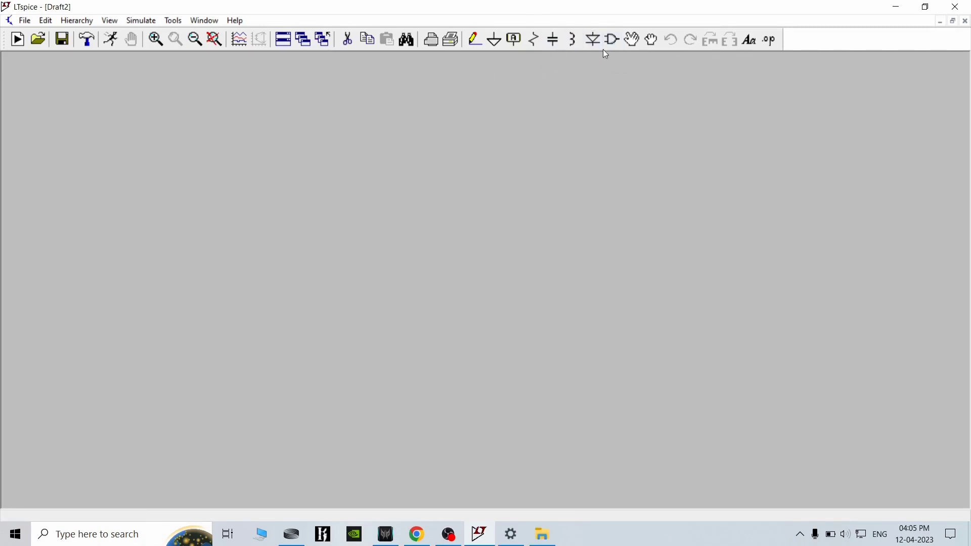
click(613, 42)
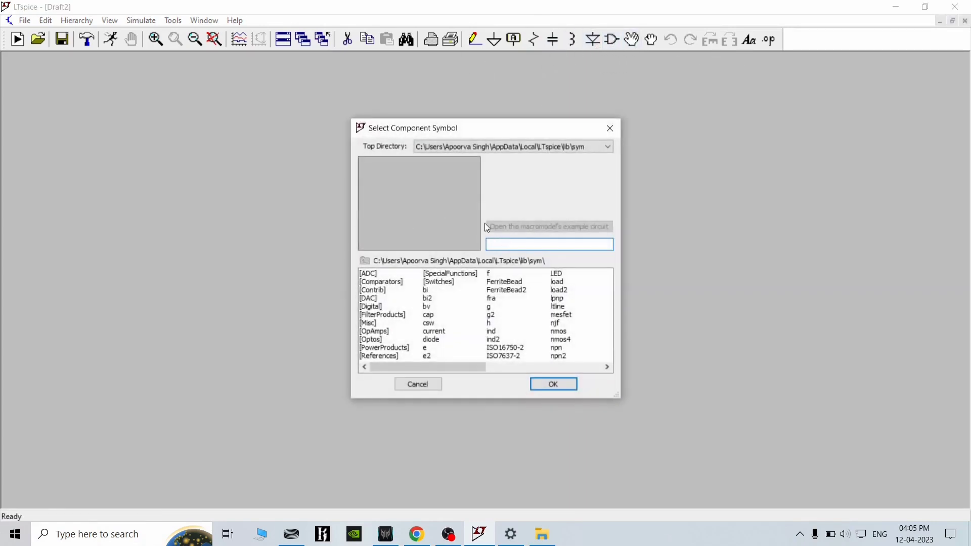
text(npn)
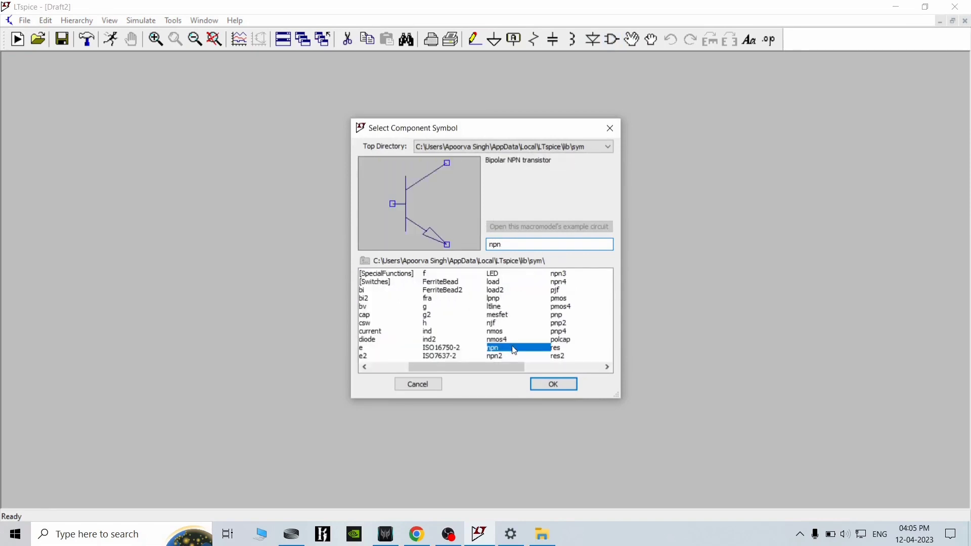
click(570, 386)
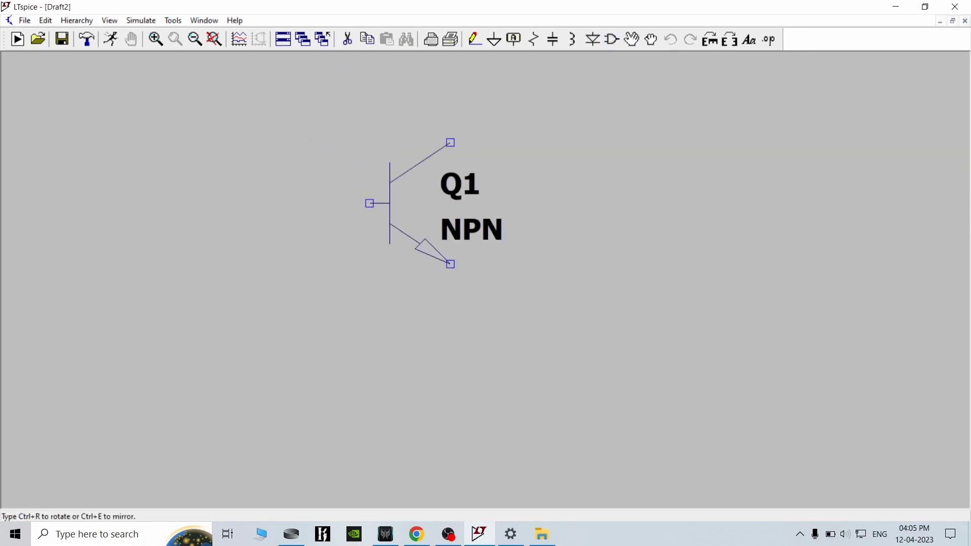
click(389, 143)
key(Escape)
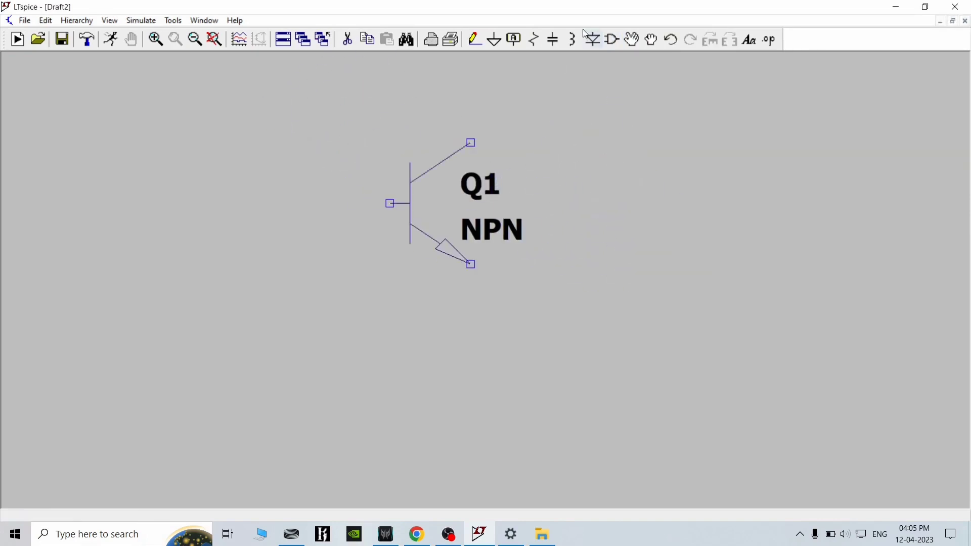
Place two resistors in the schematic, R1 to the left and R2 to the right of transistor Q1.
click(534, 39)
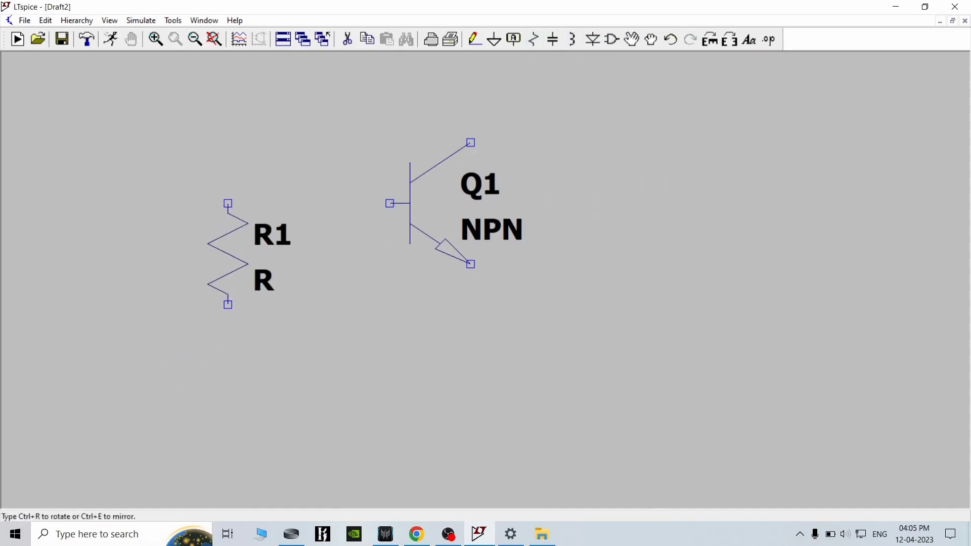
click(228, 204)
click(693, 182)
key(Escape)
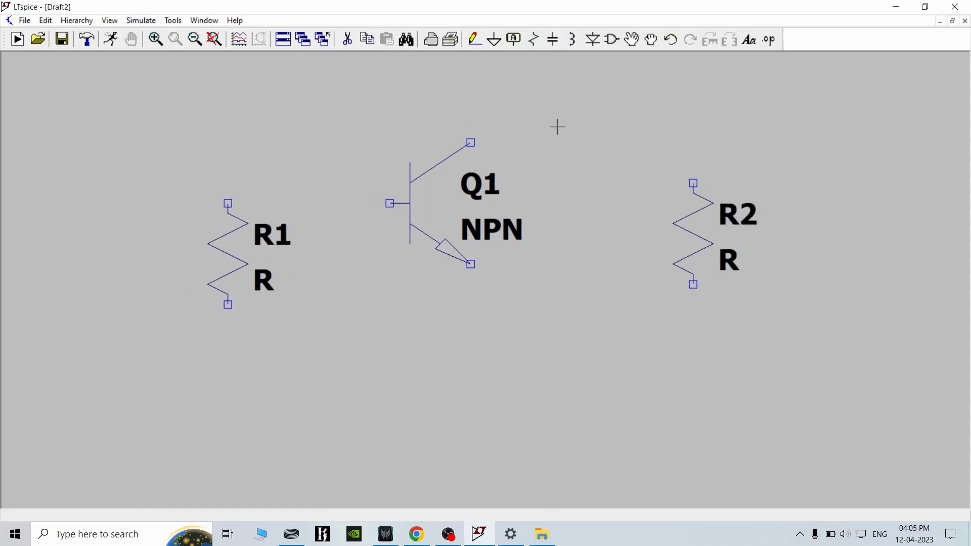
Place two voltage sources, V1 below resistor R1 and V2 below resistor R2.
click(605, 43)
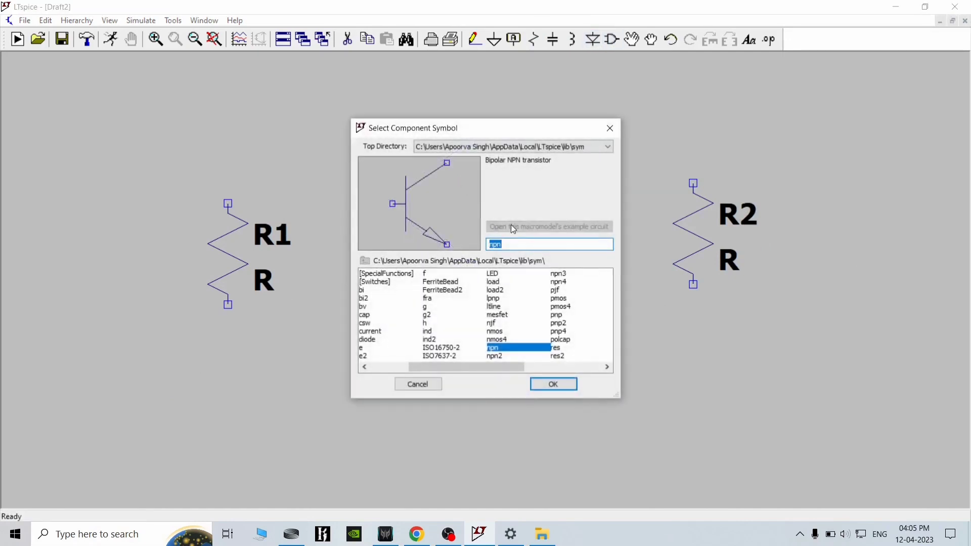
text(vol)
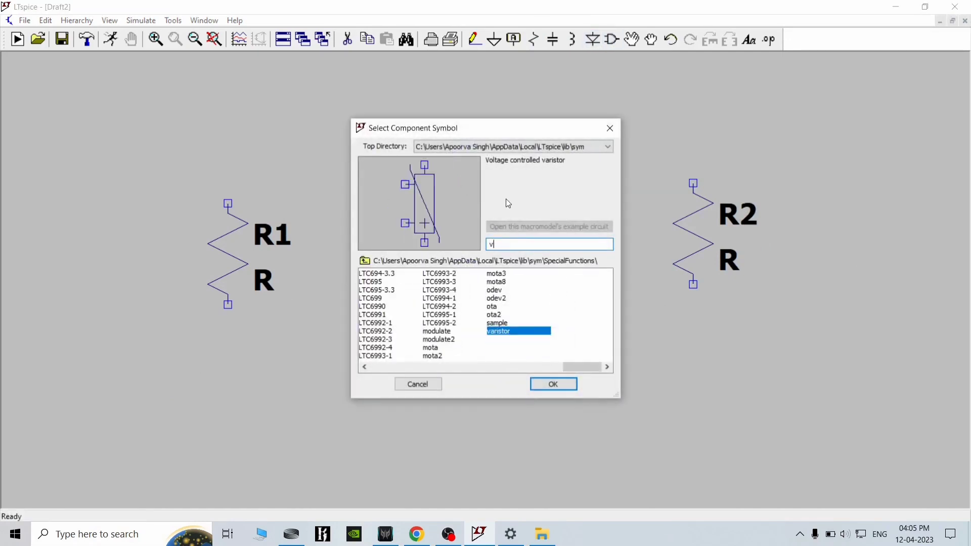
click(565, 385)
click(228, 354)
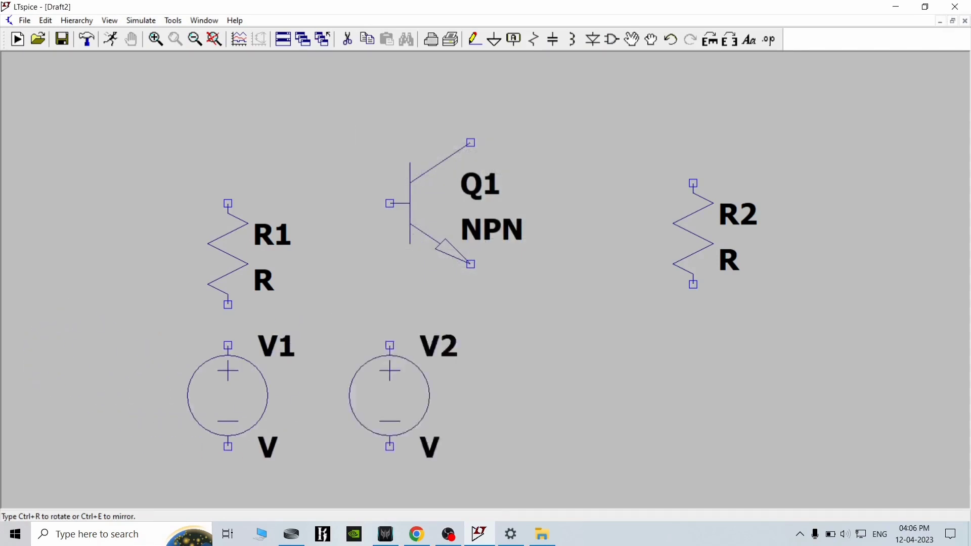
click(693, 333)
key(Escape)
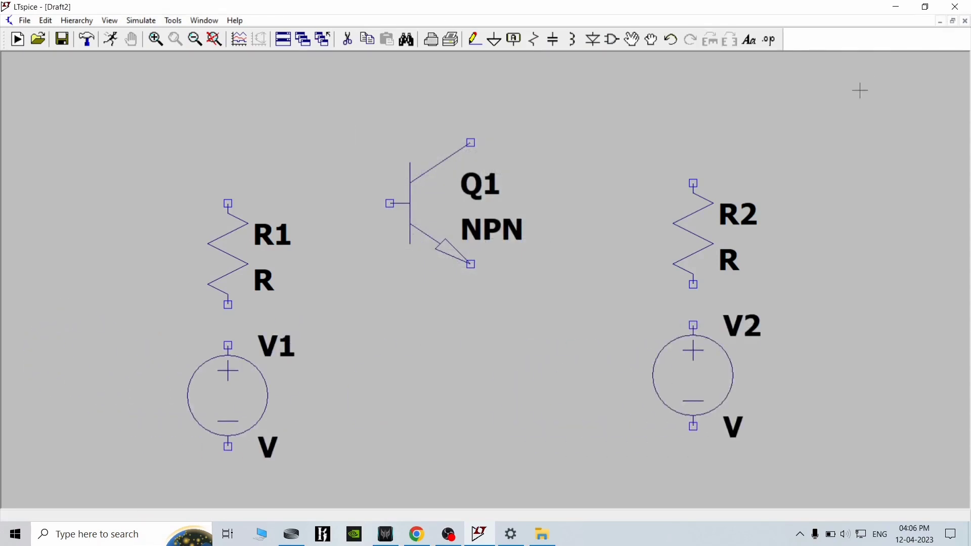
Rotate resistor R1 to horizontal and place it in line with the base of Q1.
click(653, 40)
drag(199, 169, 279, 311)
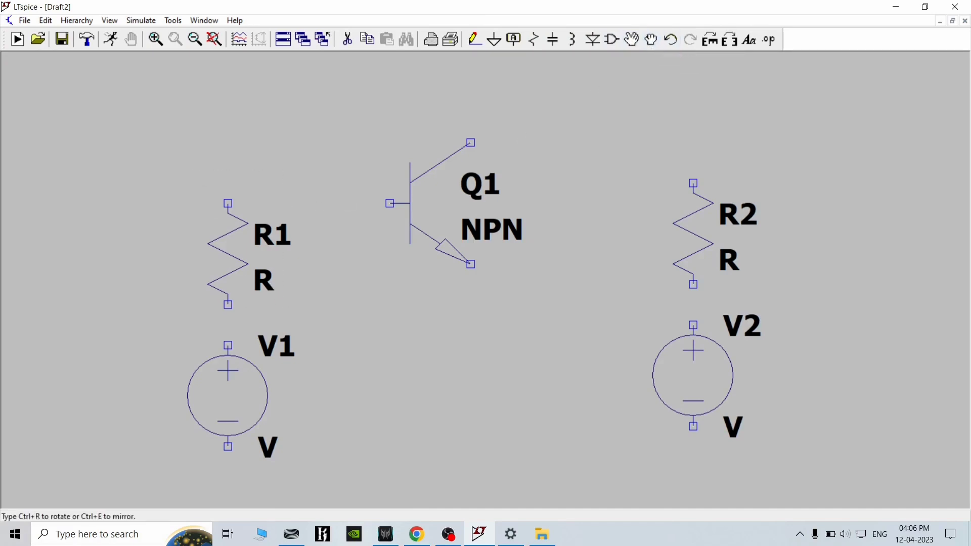
key(ctrl+r)
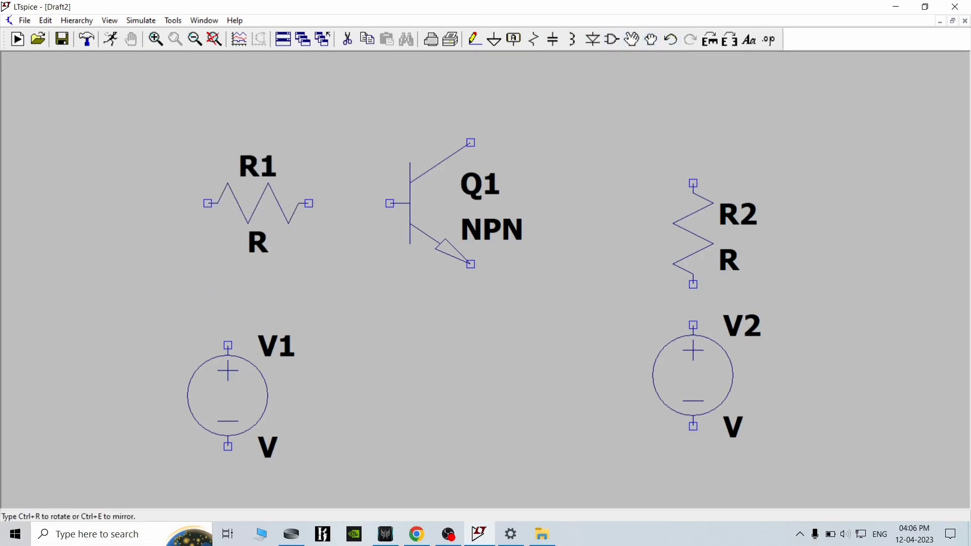
click(330, 281)
key(Escape)
Rotate resistor R2 to horizontal and move it to the upper right of Q1, slightly above the collector.
mouse_move(659, 165)
mouse_down()
mouse_move(695, 182)
mouse_move(581, 130)
mouse_move(671, 217)
mouse_move(693, 273)
mouse_up()
click(653, 44)
click(651, 41)
key(ctrl+r)
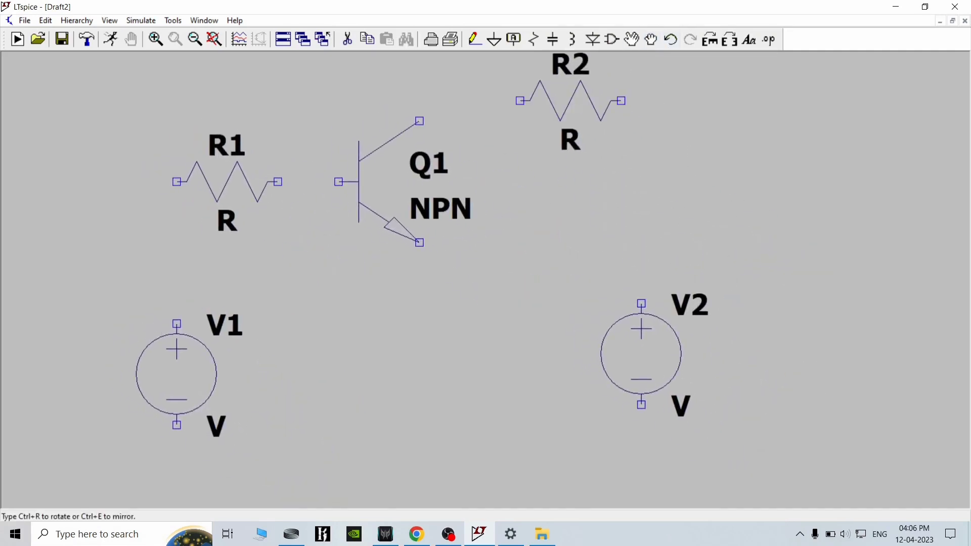
click(630, 101)
key(Escape)
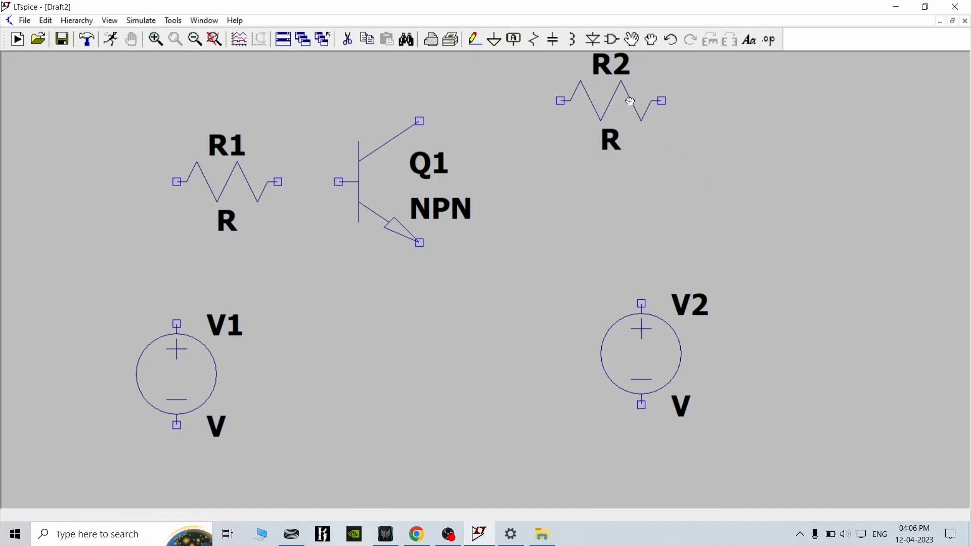
Wire resistor R1 between the base of Q1 and the positive terminal of V1.
click(474, 40)
click(278, 182)
click(339, 182)
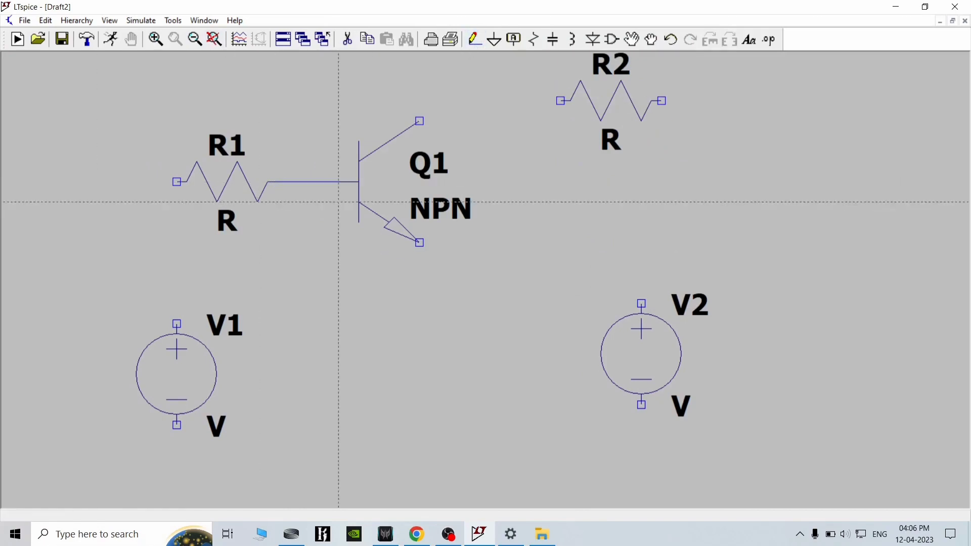
click(176, 181)
click(176, 324)
Wire resistor R2 between the collector of Q1 and the positive terminal of V2.
click(420, 121)
click(560, 100)
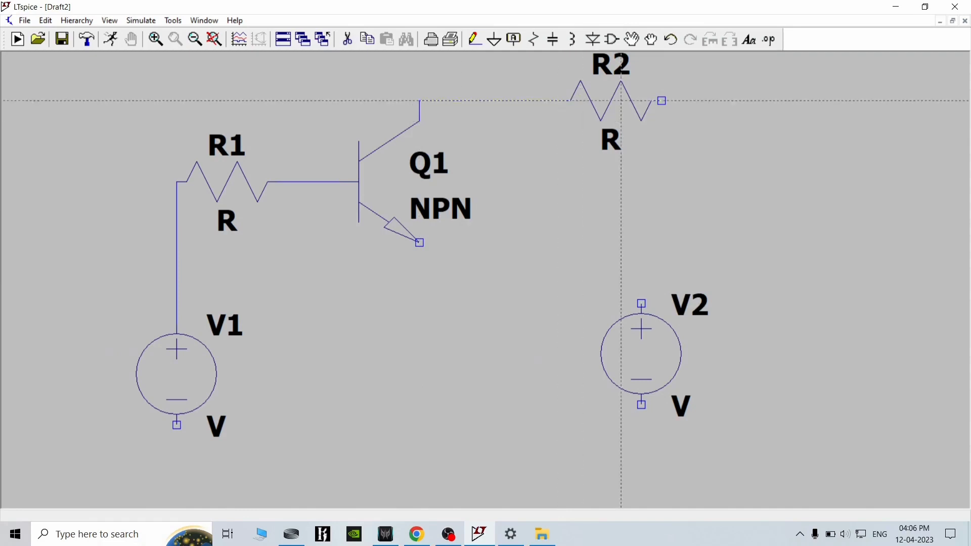
click(663, 101)
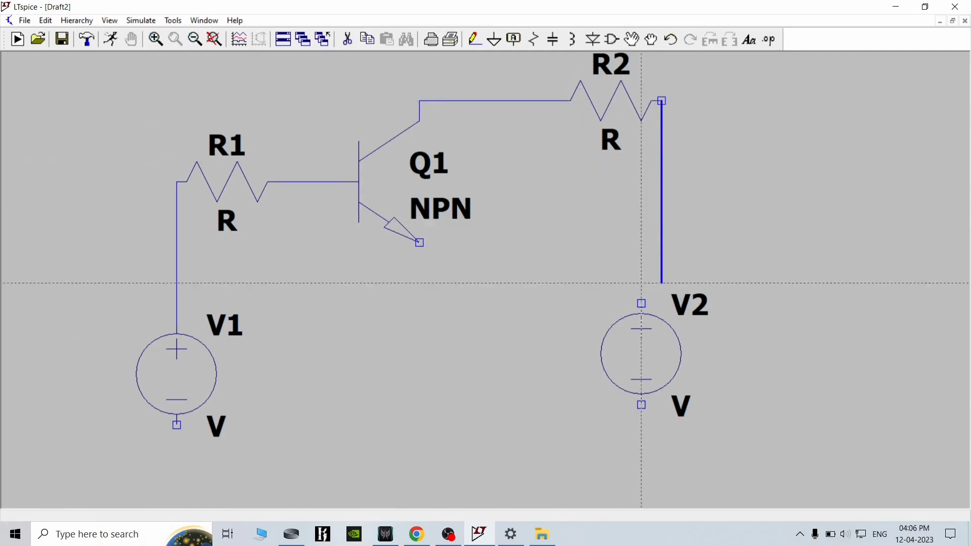
click(642, 303)
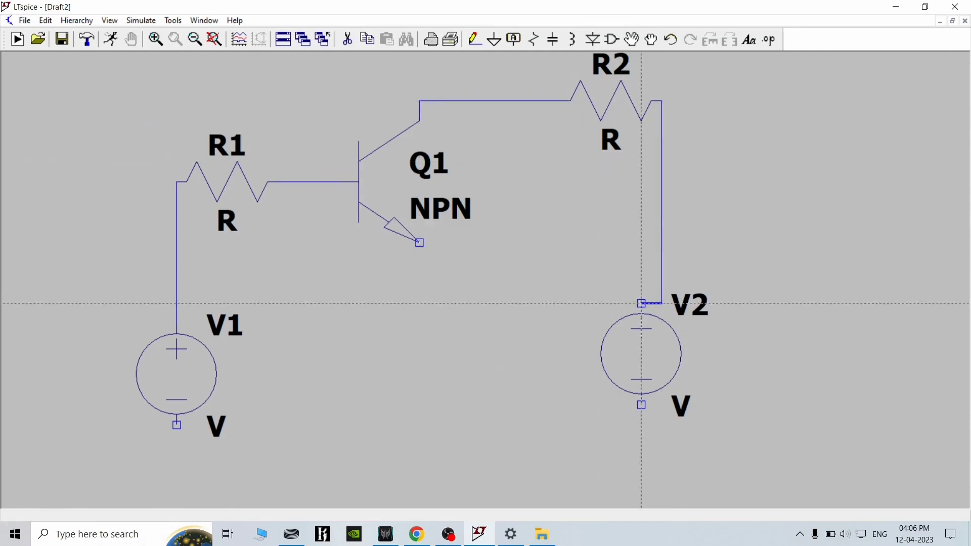
Wire the negative terminals of V2 and V1 together along a common bottom line and connect the emitter of Q1 to it.
click(642, 404)
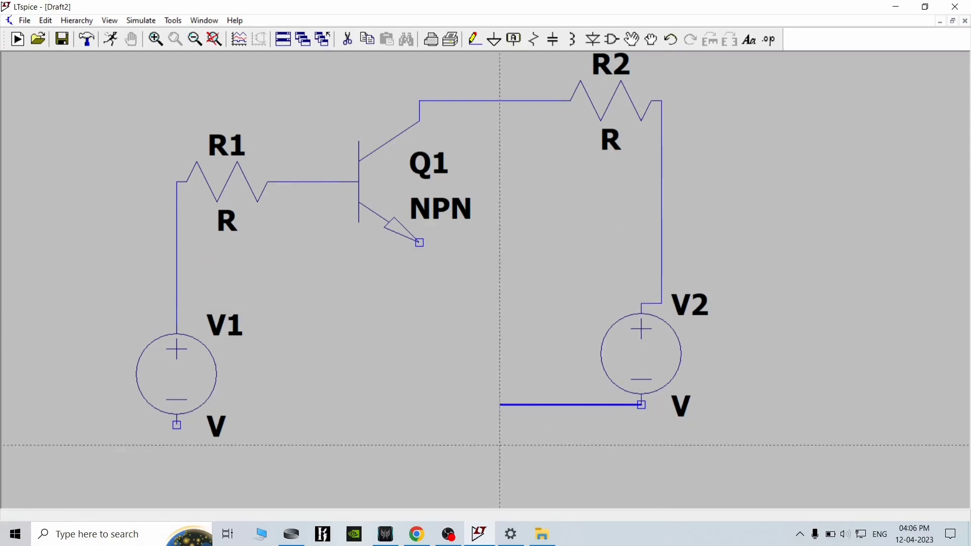
click(641, 465)
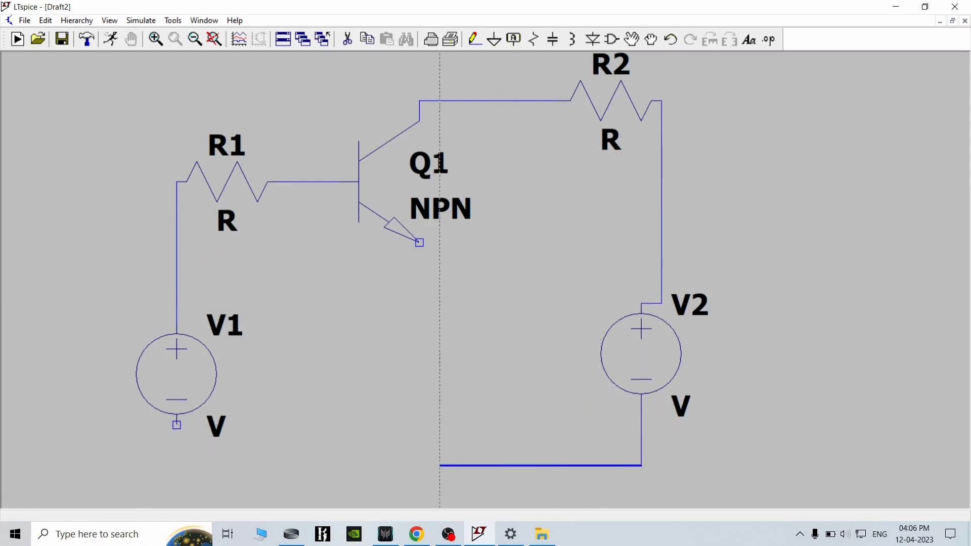
click(176, 445)
click(176, 425)
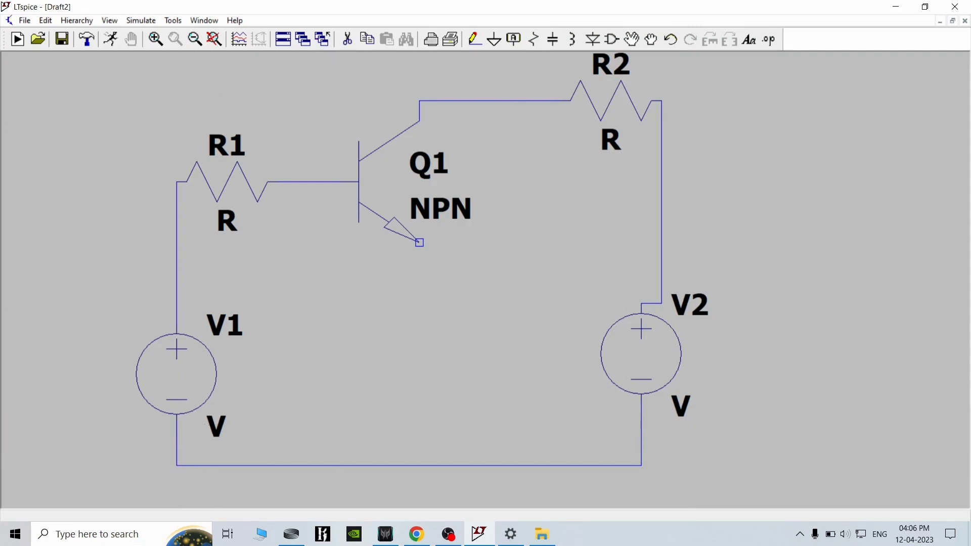
click(420, 242)
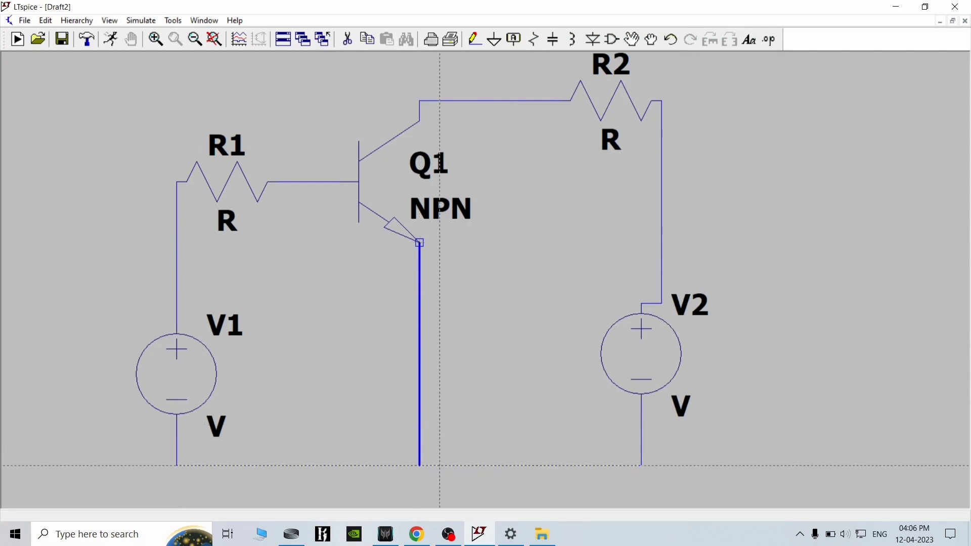
click(421, 464)
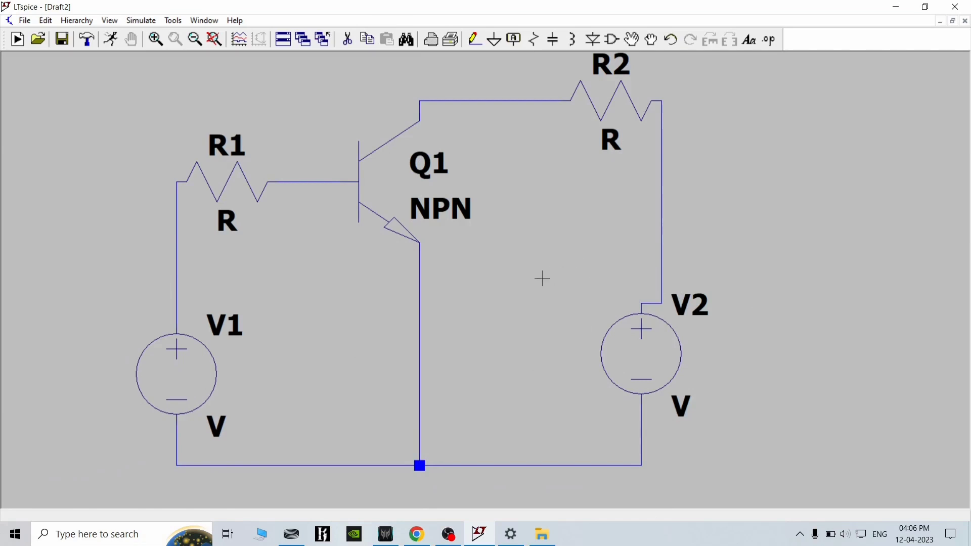
Assign the NXP BC547B model to transistor Q1.
scroll(647, 236, down, 5)
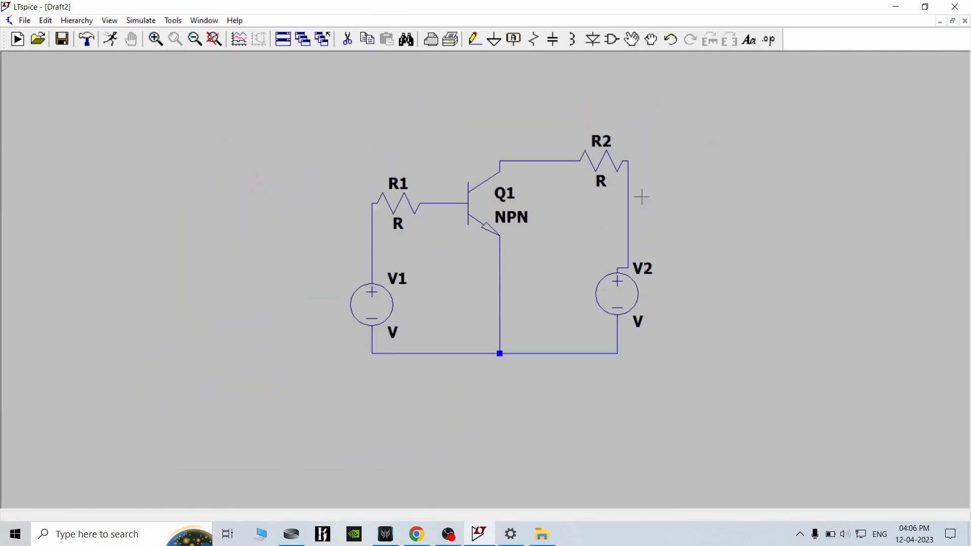
drag(555, 232, 540, 264)
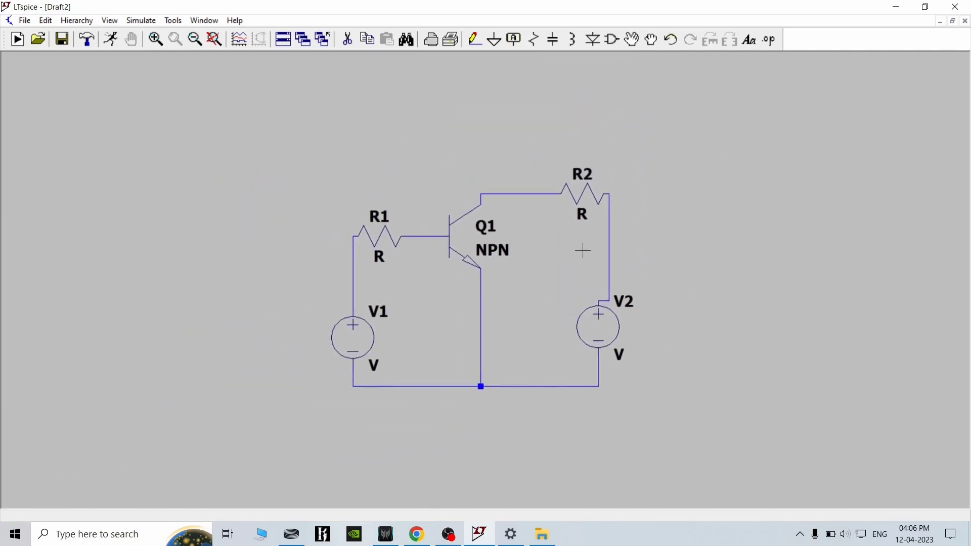
mouse_move(609, 249)
mouse_down()
mouse_move(585, 252)
mouse_move(603, 253)
mouse_up()
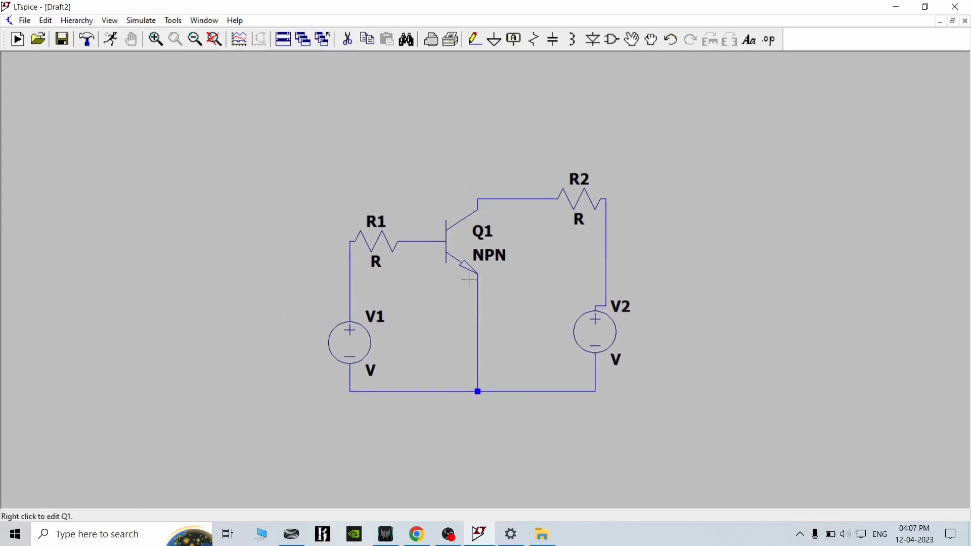
right_click(461, 241)
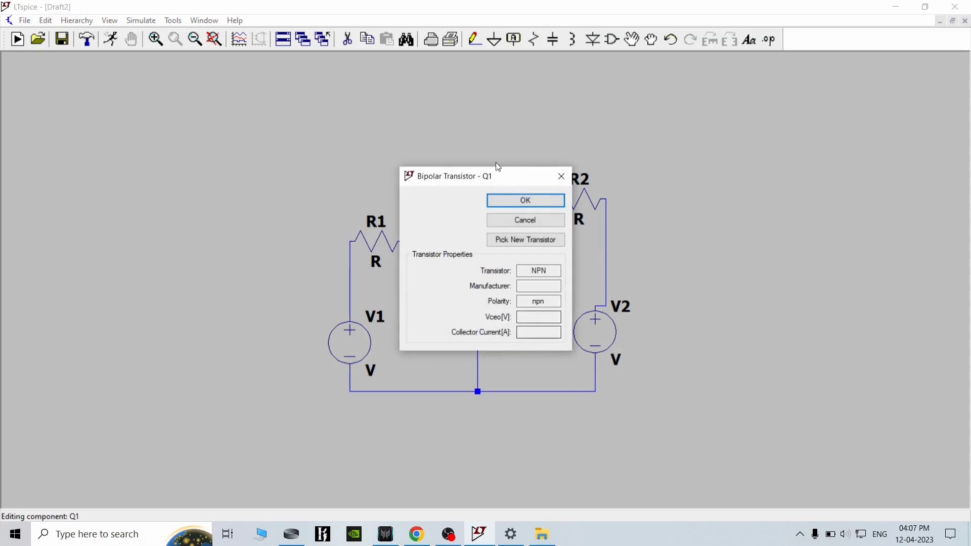
click(563, 187)
right_click(459, 237)
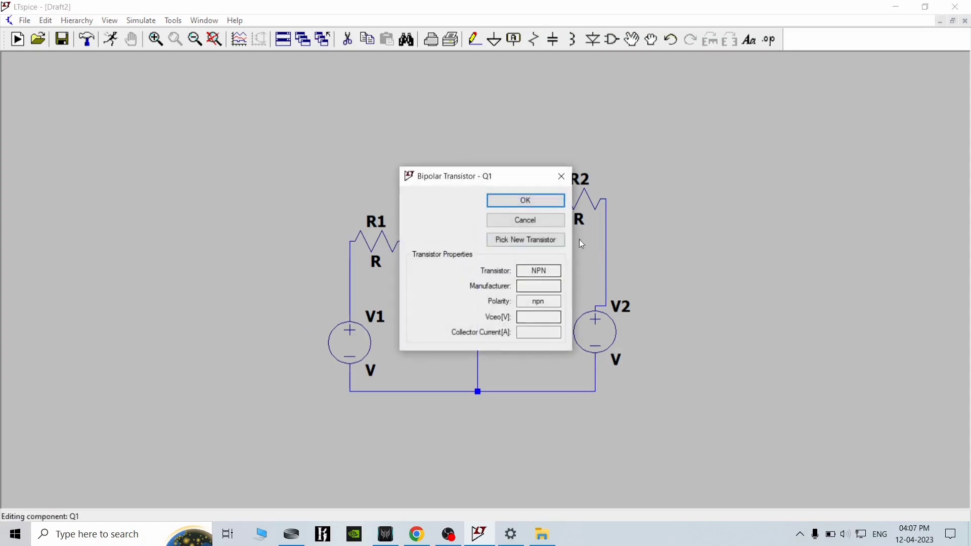
click(523, 243)
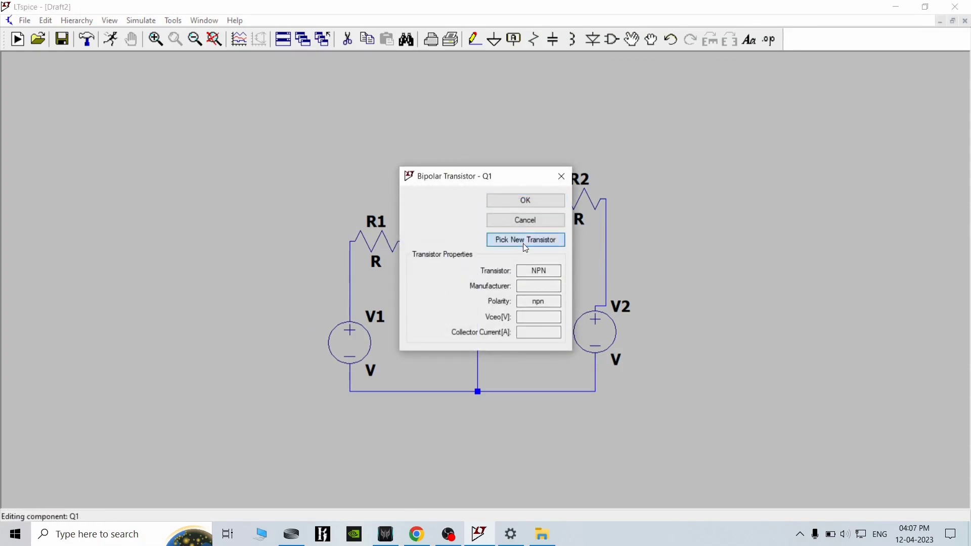
scroll(376, 309, down, 3)
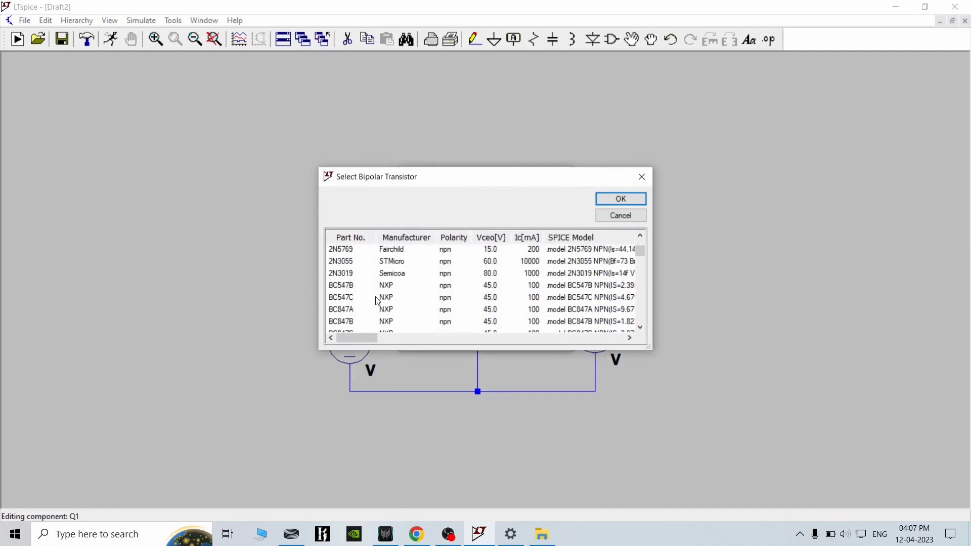
click(350, 288)
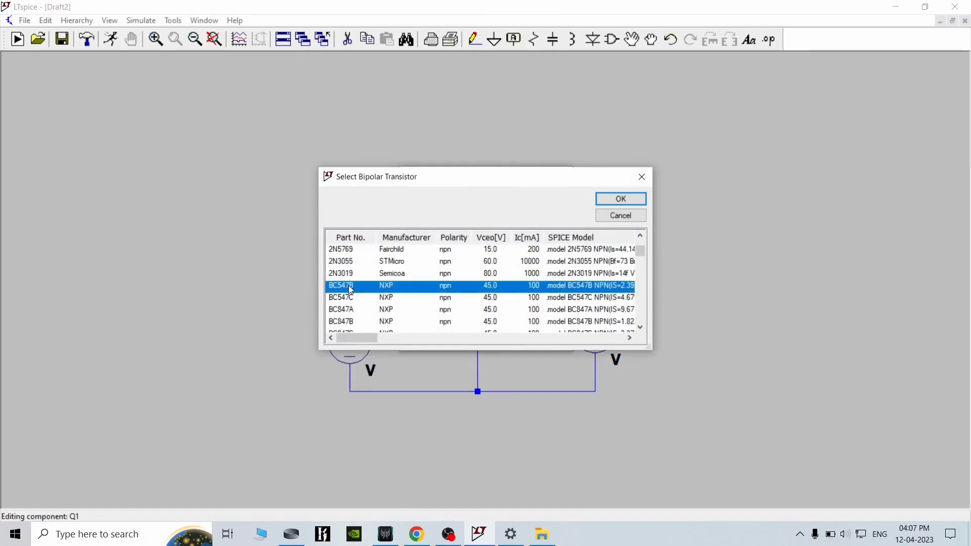
click(614, 202)
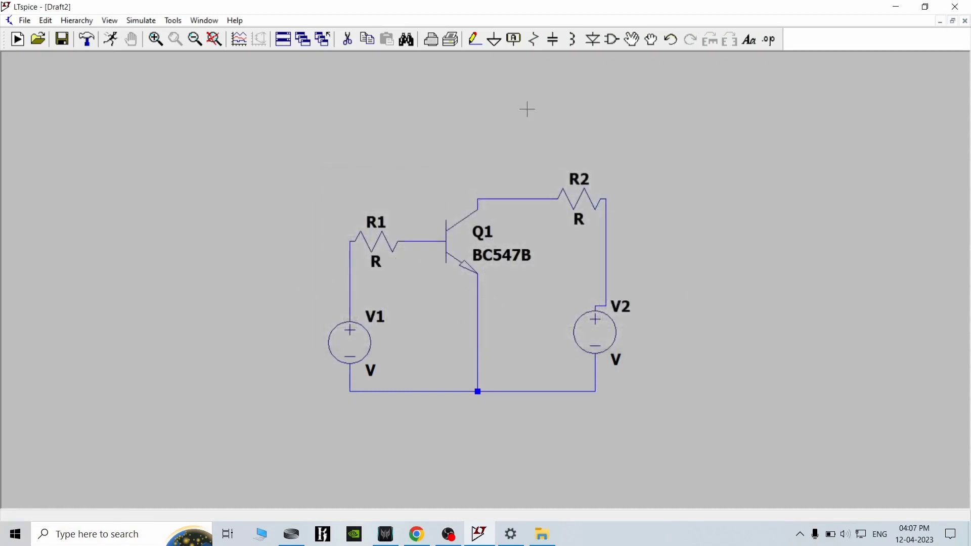
Set the resistance of R1 to 2K and of R2 to 1K.
right_click(392, 248)
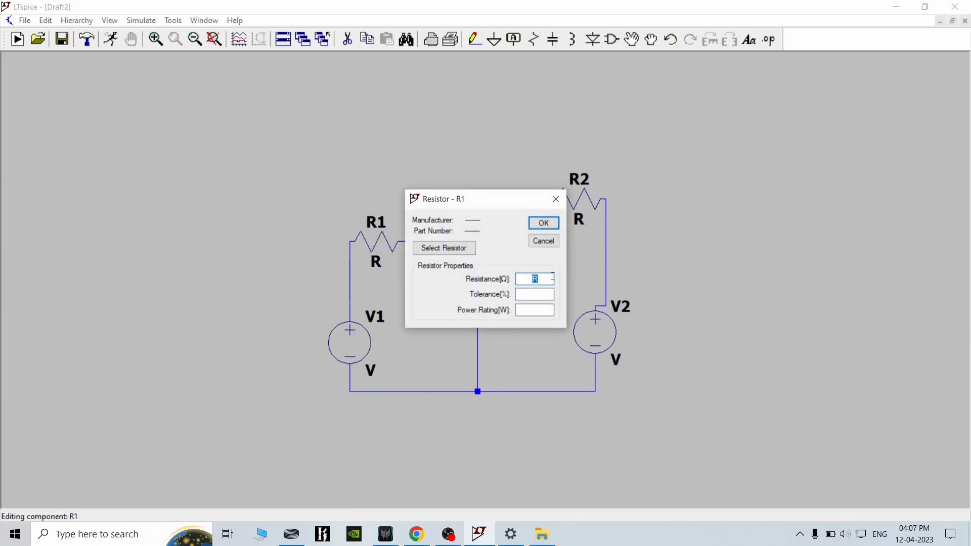
text(2K)
click(543, 222)
right_click(588, 209)
text(1K)
click(544, 222)
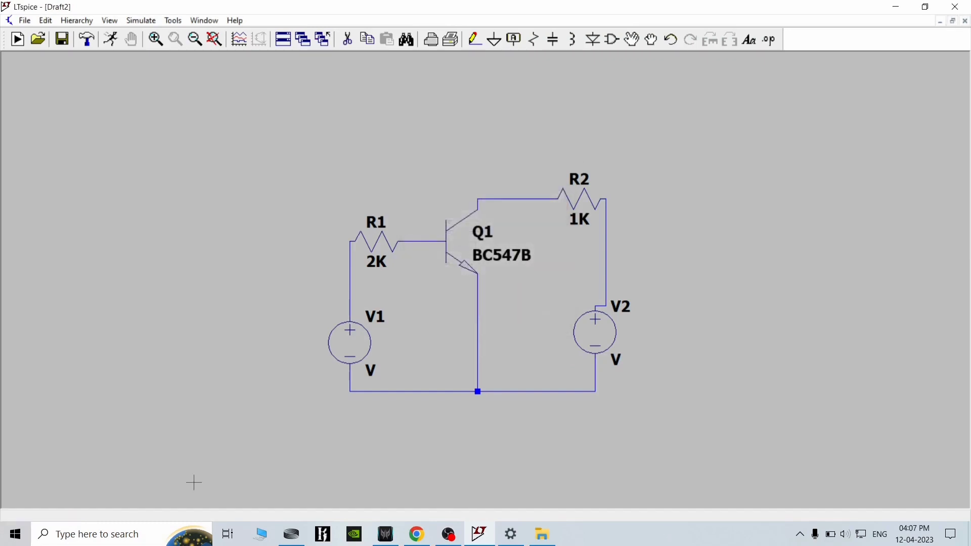
Rename voltage source V1 to Vbe and voltage source V2 to Vce.
right_click(375, 319)
key(BackSpace)
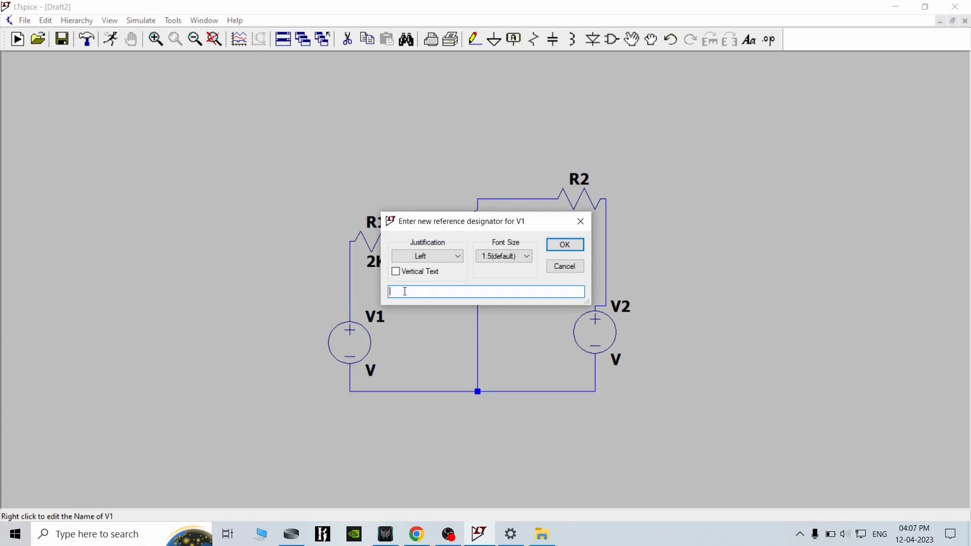
text(Vbe)
click(564, 245)
right_click(627, 306)
text(Vce)
click(566, 246)
Set the value of both voltage sources, Vbe and Vce, to 0.
right_click(371, 371)
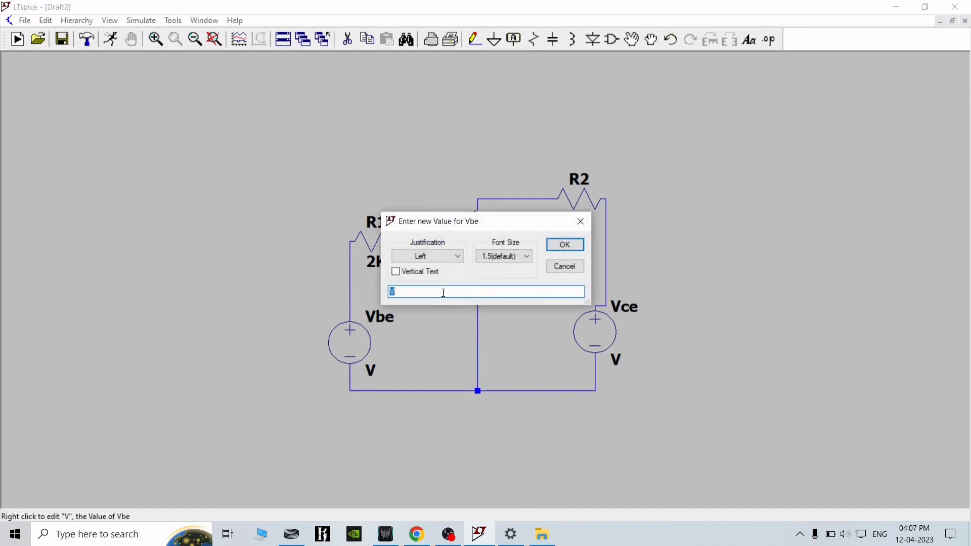
text(0)
key(Return)
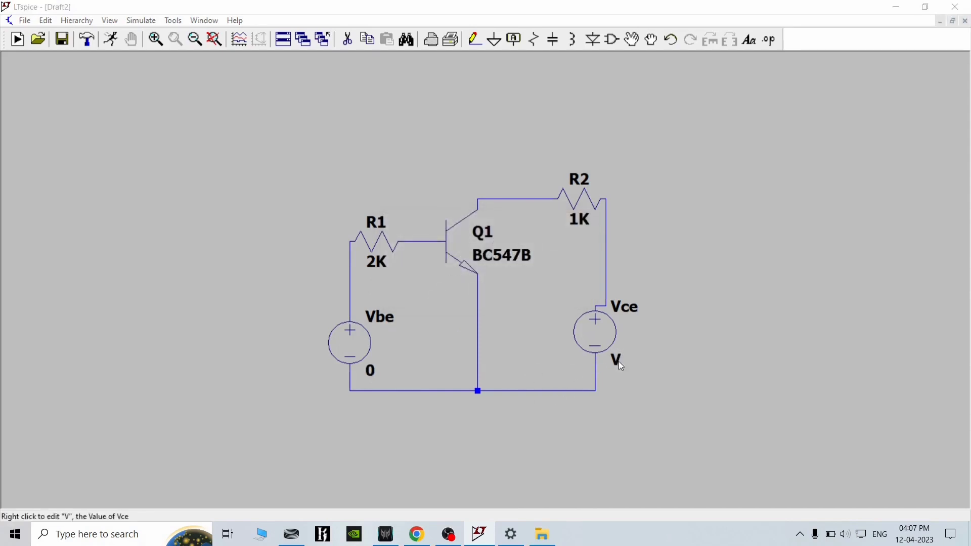
right_click(618, 360)
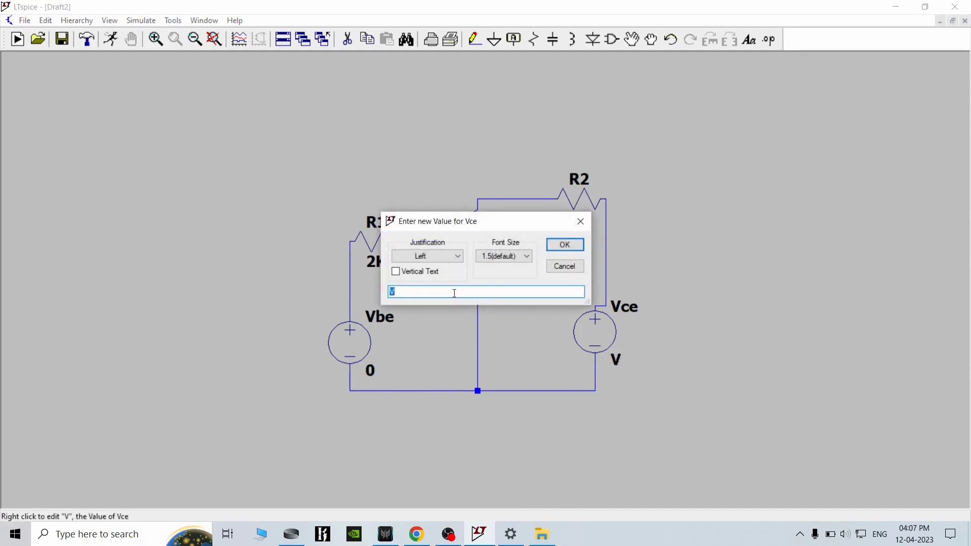
text(0)
key(Return)
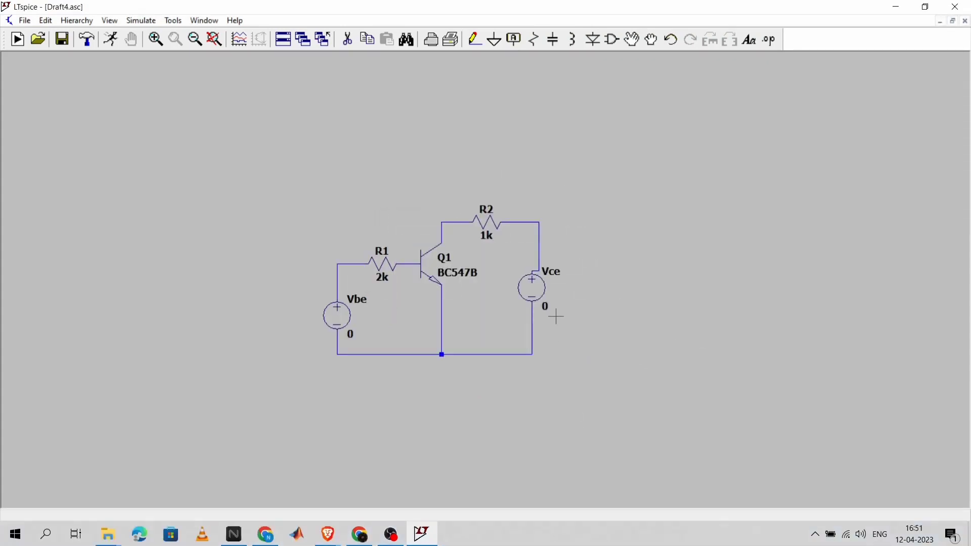
Give voltage source Vce a series resistance of 0.001 Ω.
right_click(546, 290)
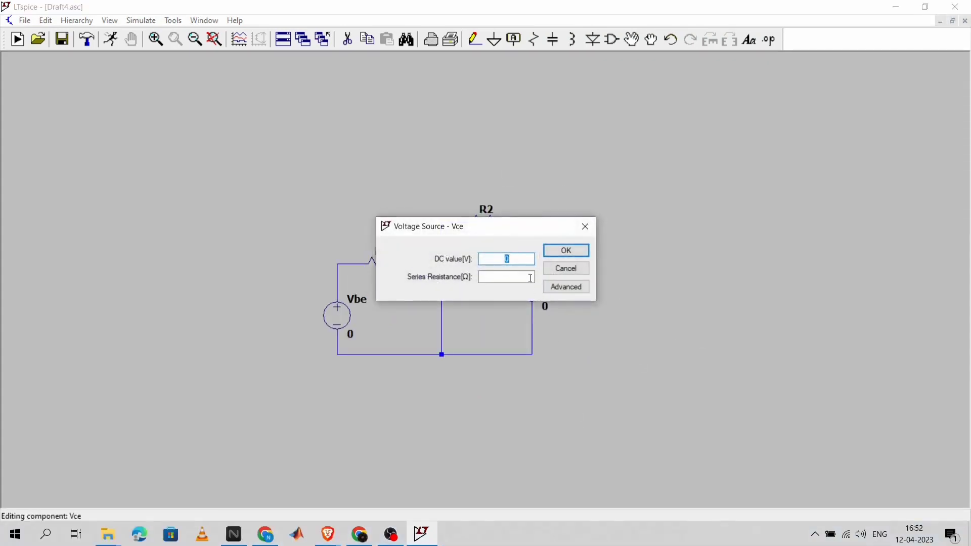
click(509, 276)
text(0)
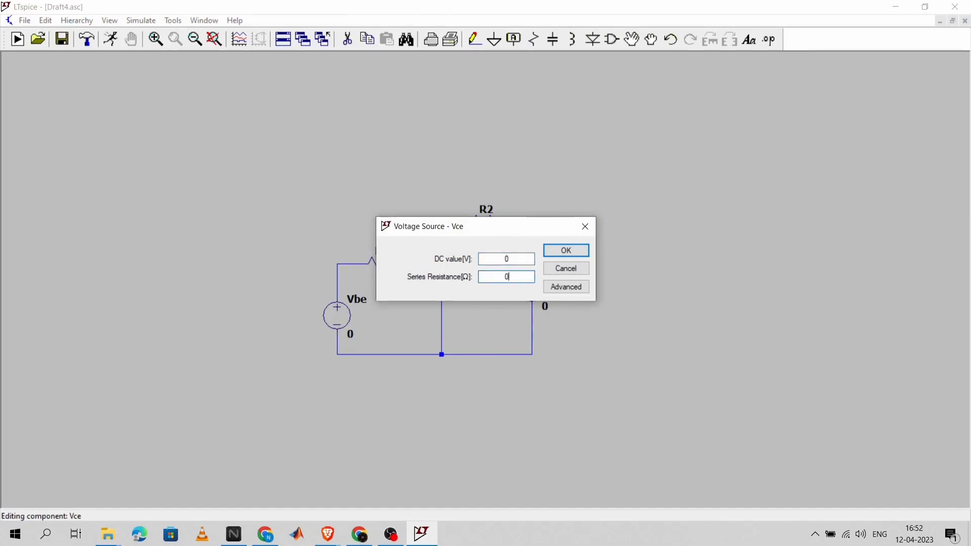
text(.001)
click(564, 250)
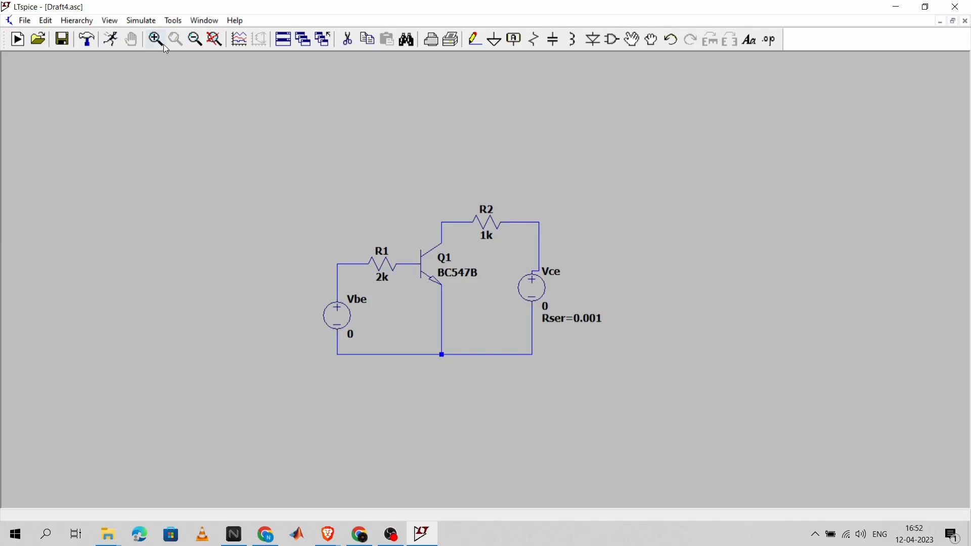
click(148, 21)
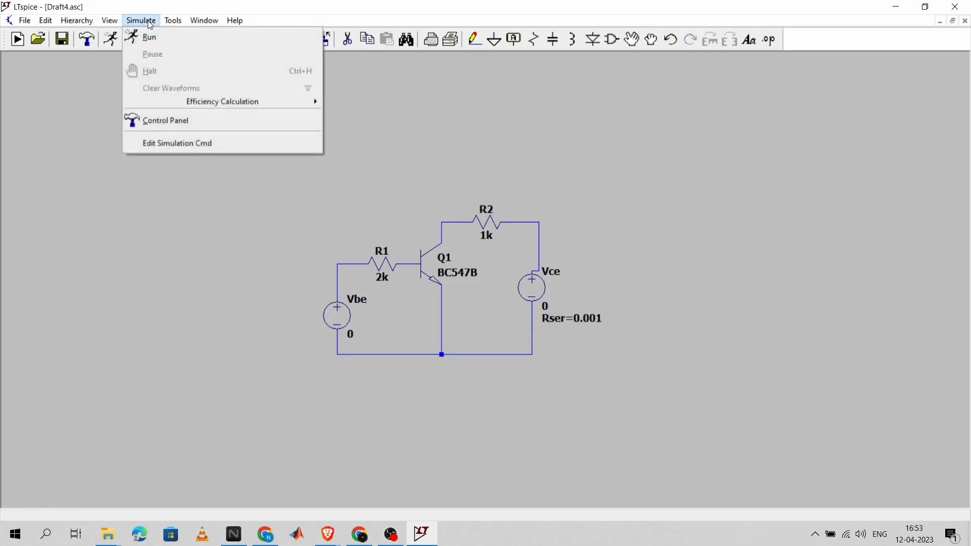
click(216, 146)
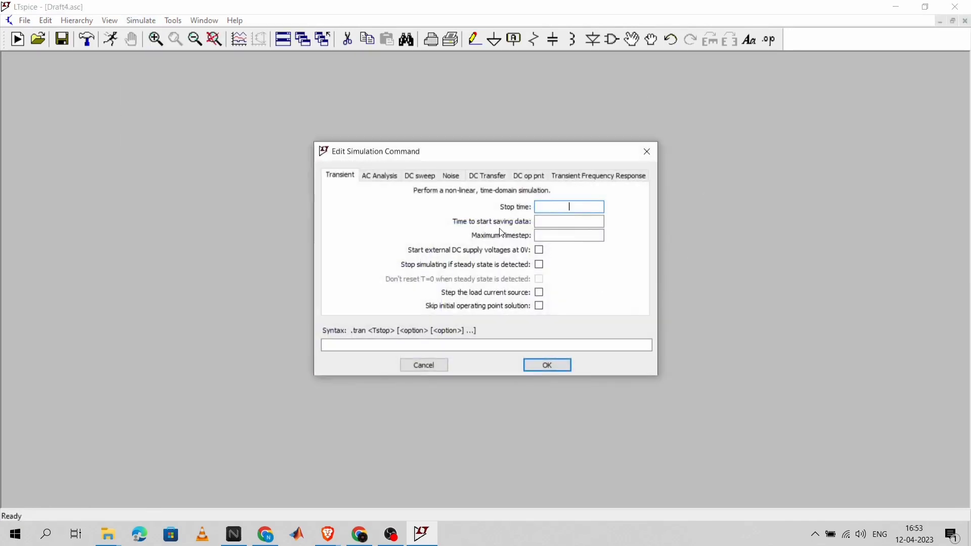
click(412, 181)
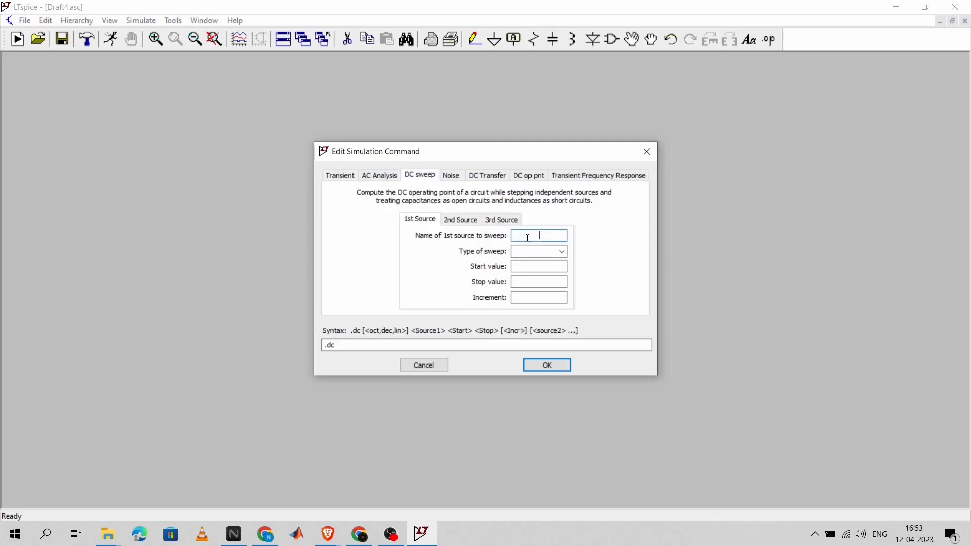
text(Vbe)
click(550, 252)
click(541, 264)
click(540, 266)
text(0)
click(540, 282)
text(1)
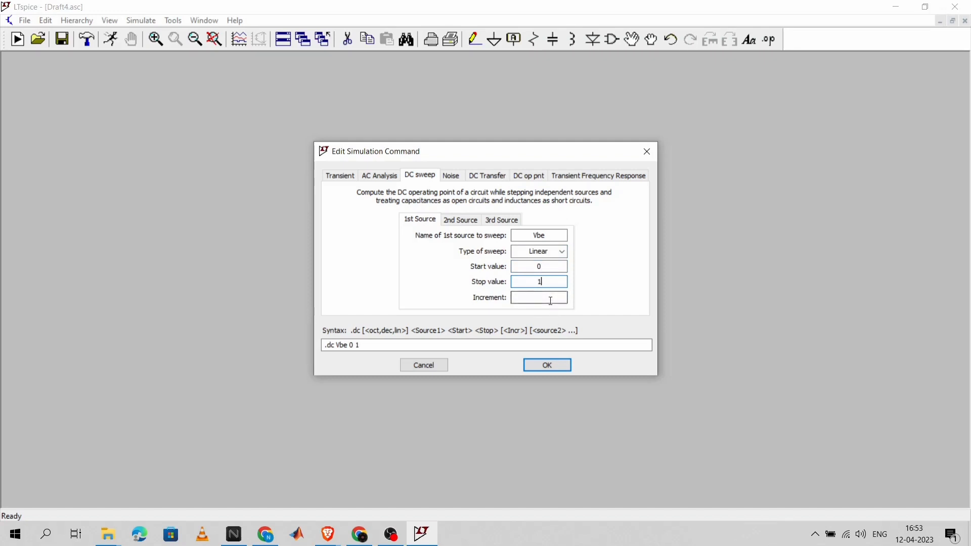
click(551, 301)
text(0.1)
click(555, 365)
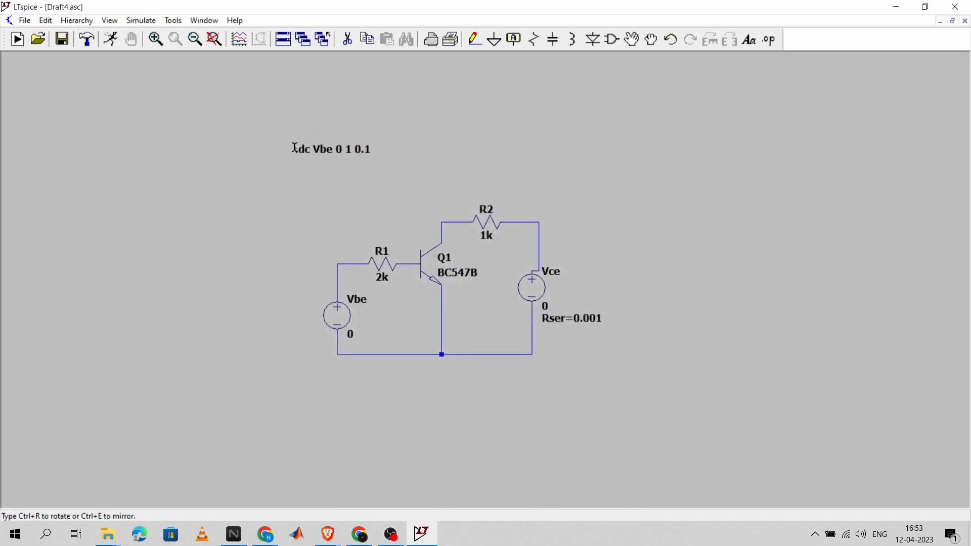
key(Escape)
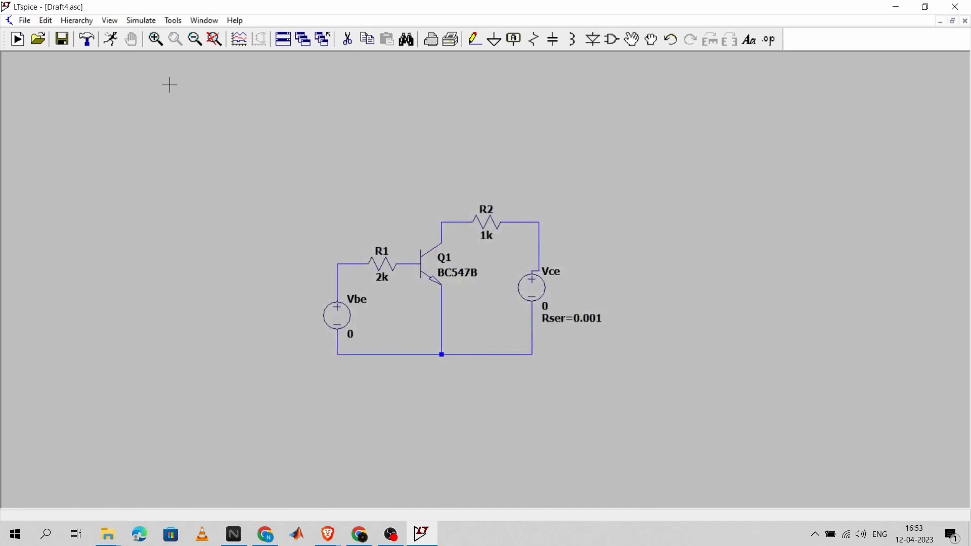
Set up a DC sweep with Vbe as first source, linear from 0 to 1 in increments of 0.1.
click(139, 20)
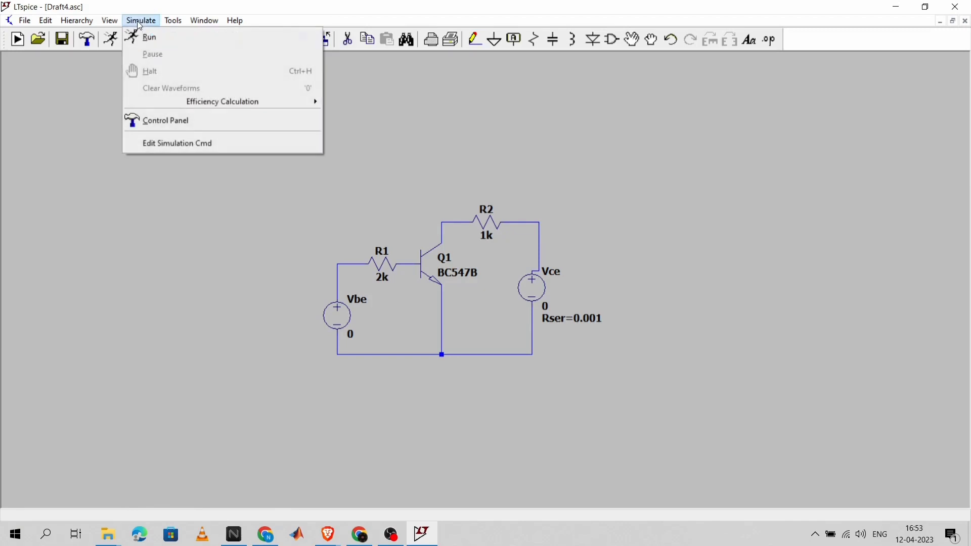
click(202, 143)
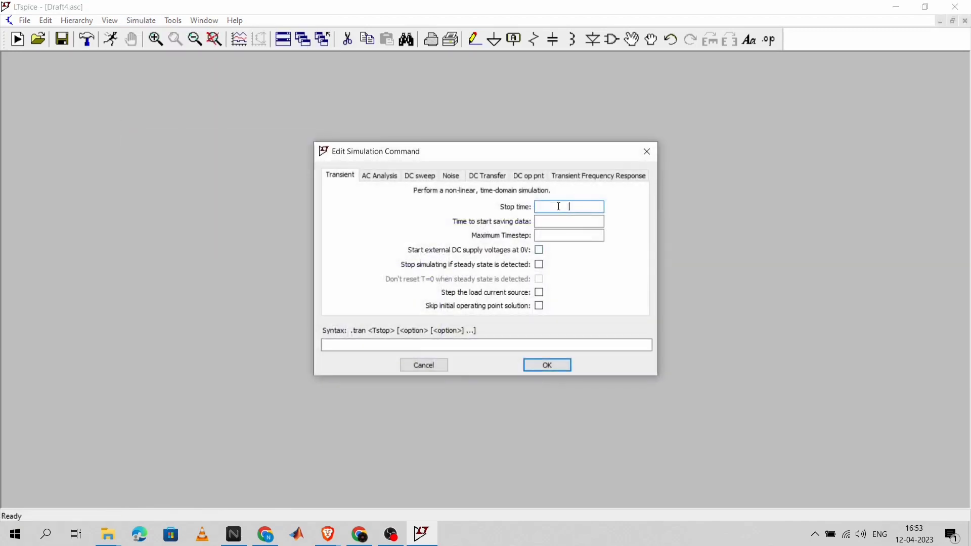
click(428, 181)
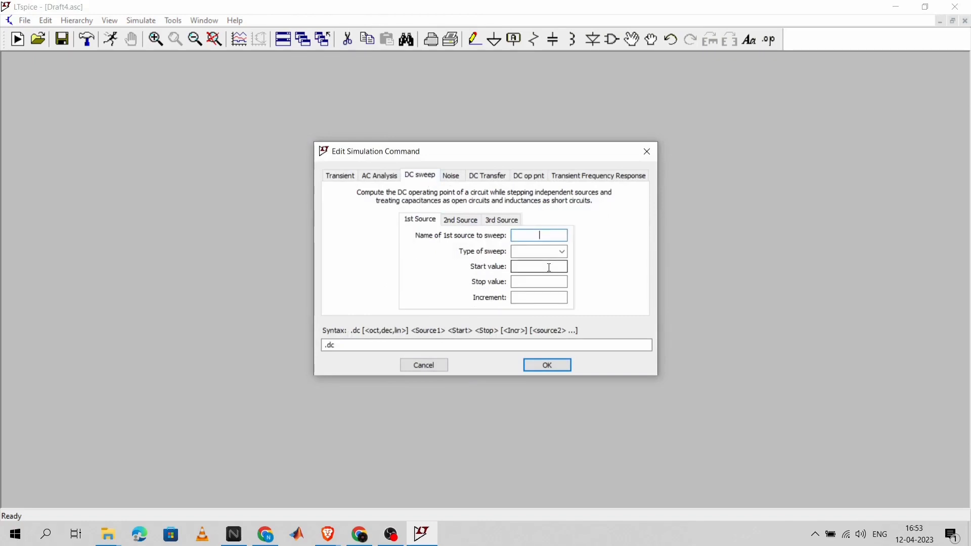
text(Vbe)
click(555, 254)
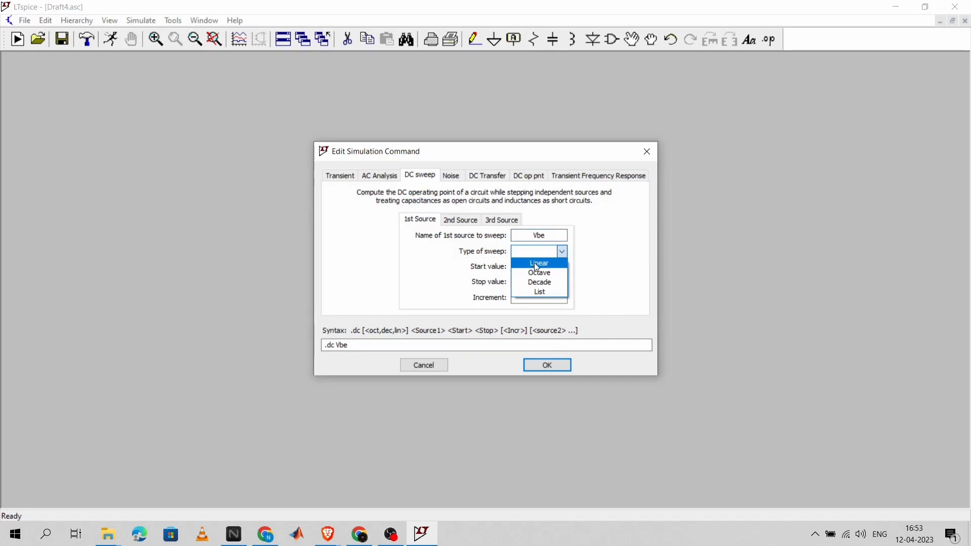
click(535, 263)
click(538, 267)
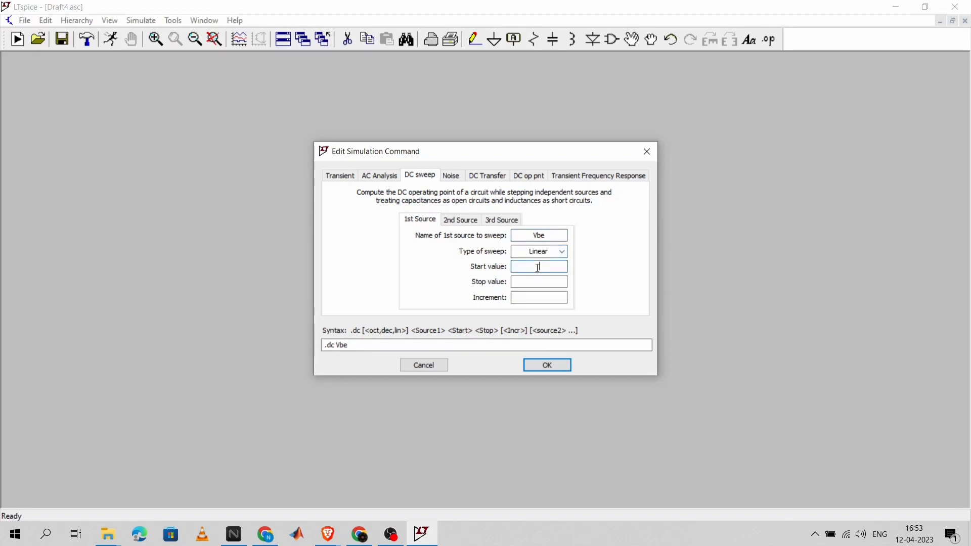
text(0)
click(539, 282)
text(1)
key(Tab)
text(0.01)
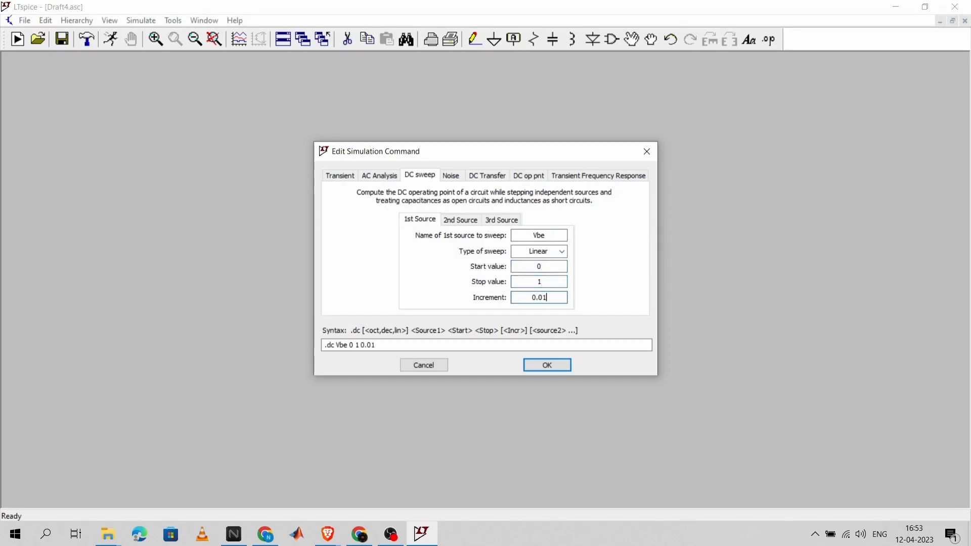
key(BackSpace)
key(BackSpace)
text(1)
Add Vce as second sweep source, linear from 0 to 20 in increments of 5, and place the directive above the circuit.
click(456, 220)
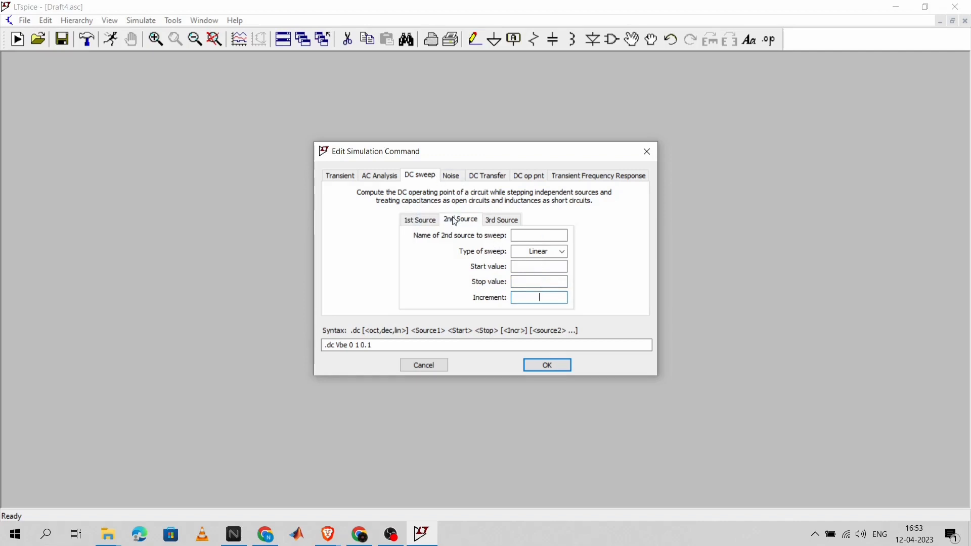
click(516, 236)
text(Vce)
click(550, 265)
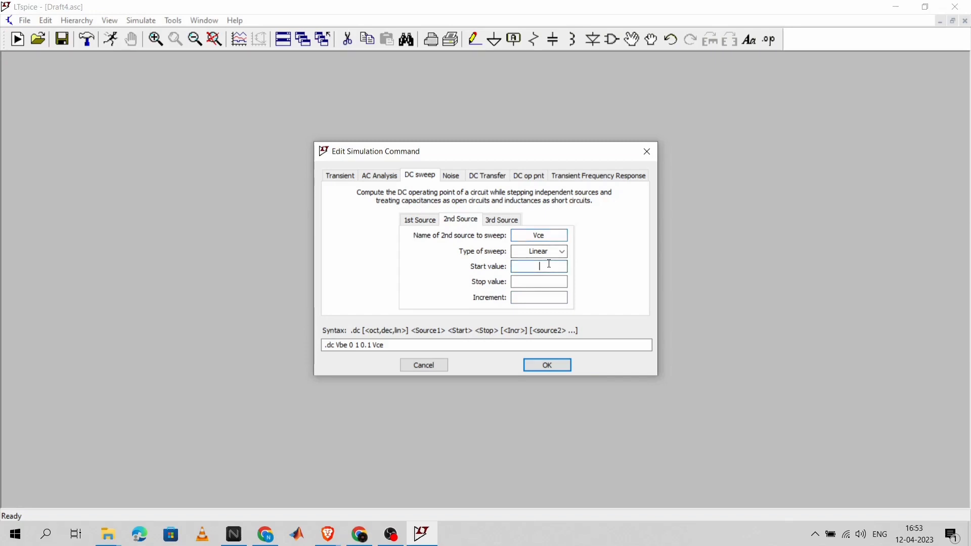
text(0)
click(545, 282)
text(20)
click(548, 299)
text(5)
click(534, 369)
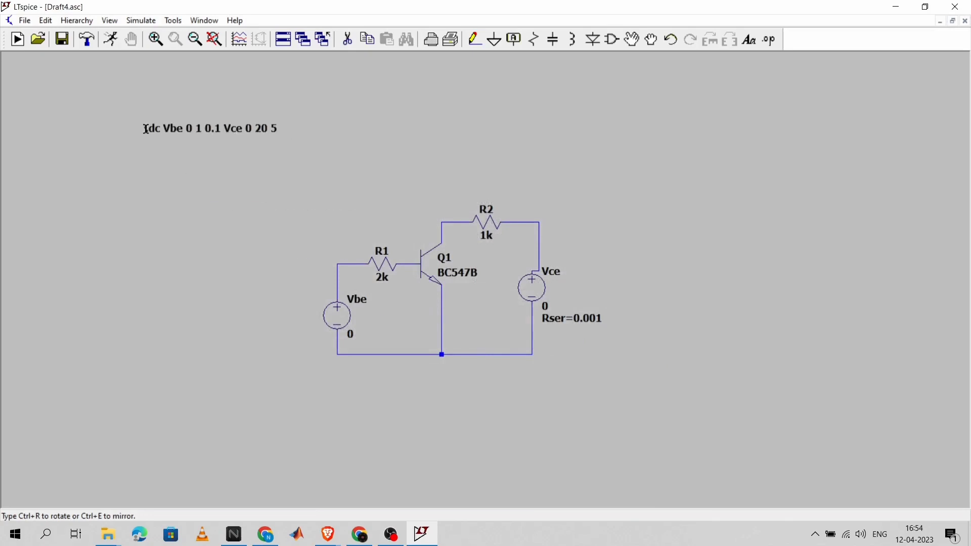
click(191, 121)
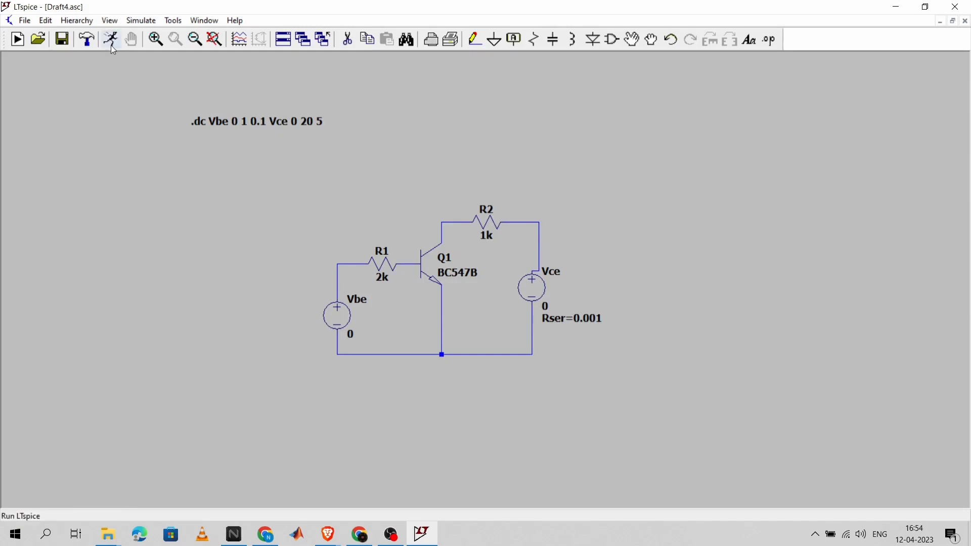
Run the DC sweep simulation and plot the base current of Q1.
click(110, 43)
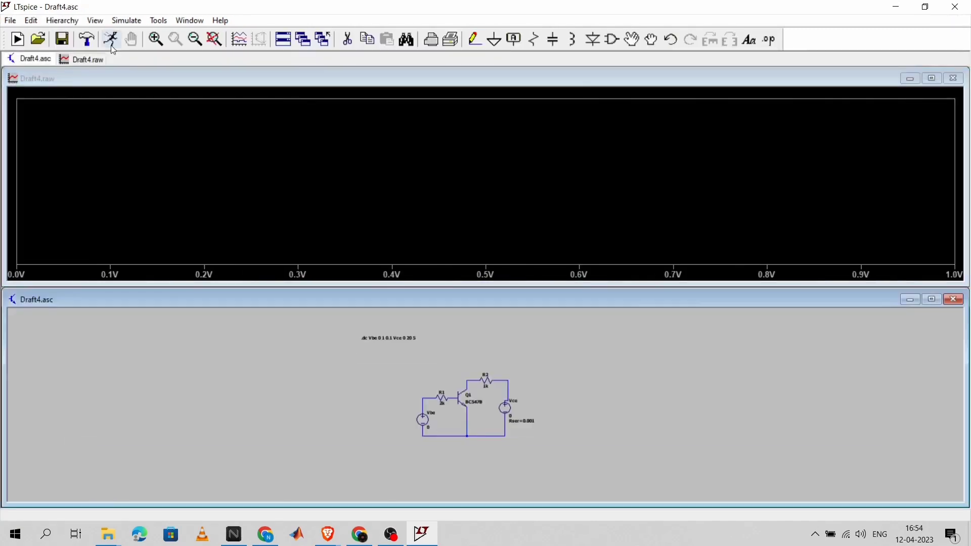
click(460, 394)
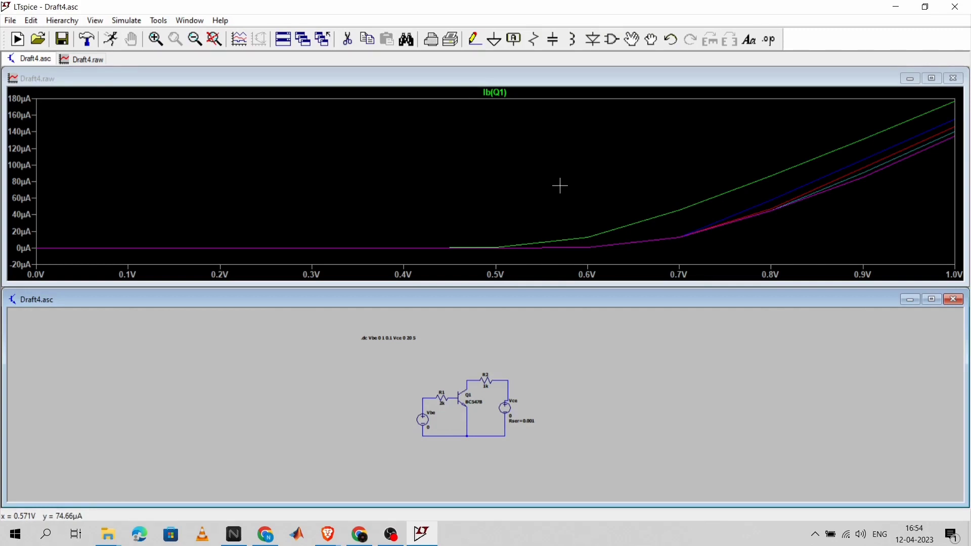
Limit the base current plot to the step with VCE equal to 0.
right_click(449, 188)
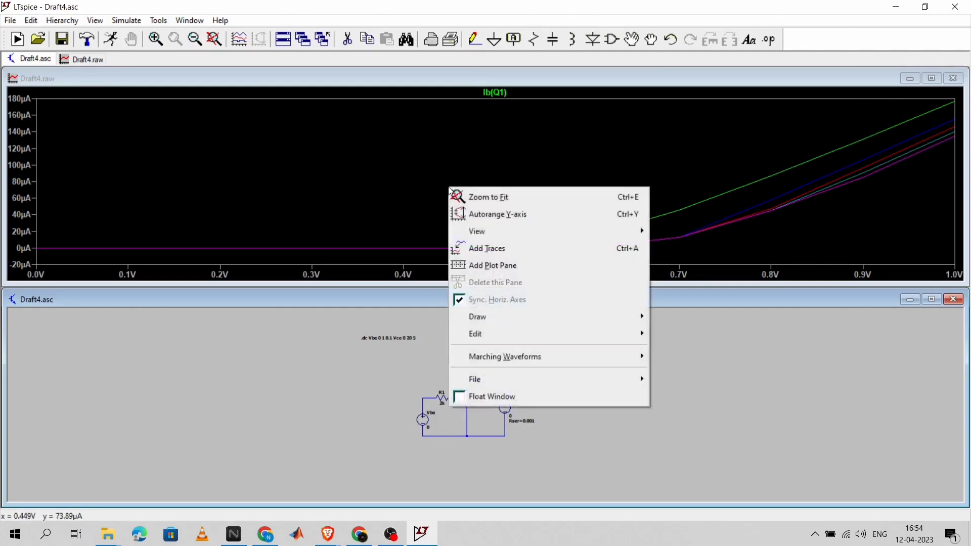
mouse_move(530, 237)
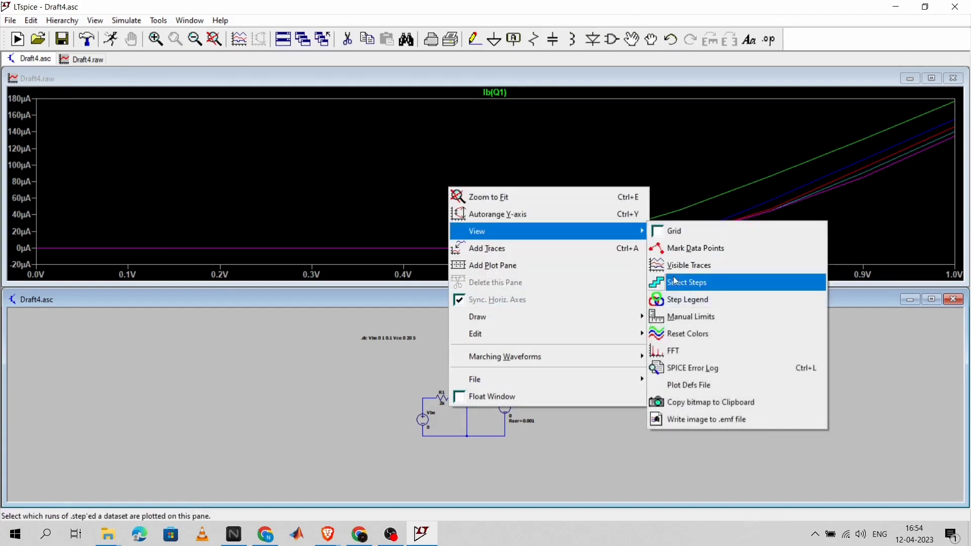
click(674, 290)
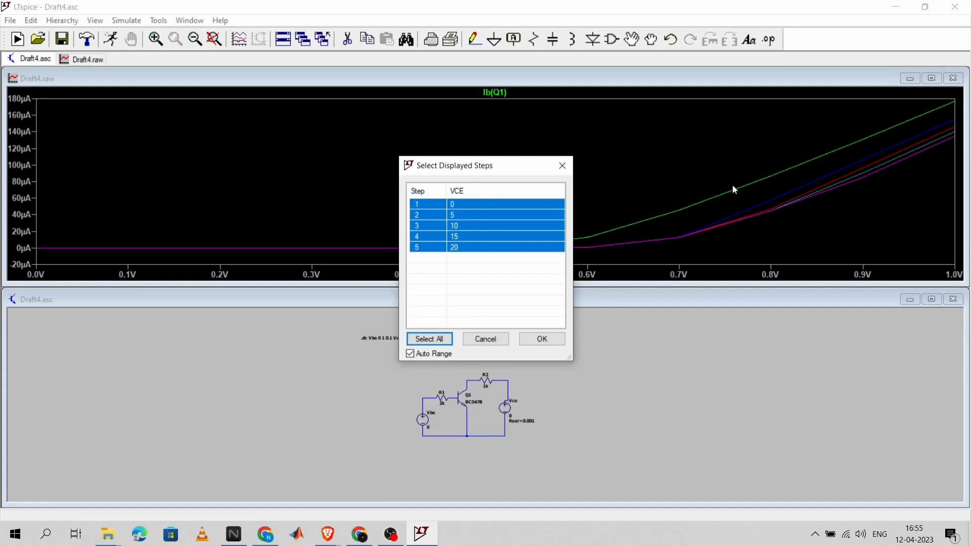
click(456, 204)
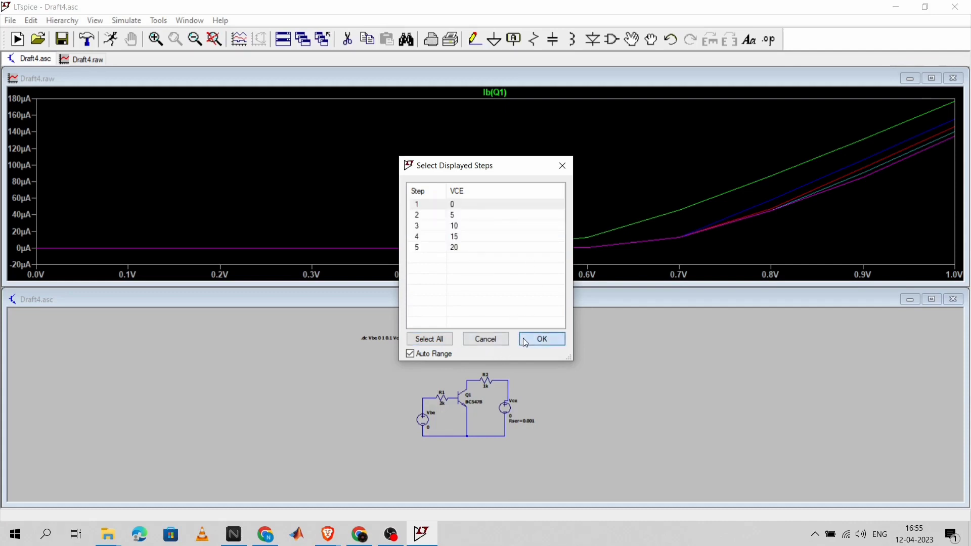
click(526, 342)
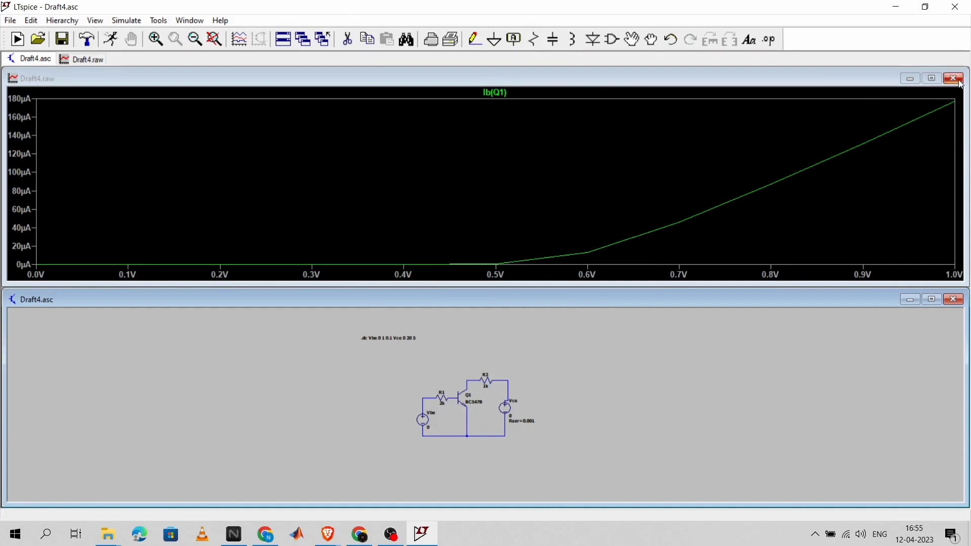
Close the base current plot and rerun the simulation to plot the collector current of Q1.
click(112, 40)
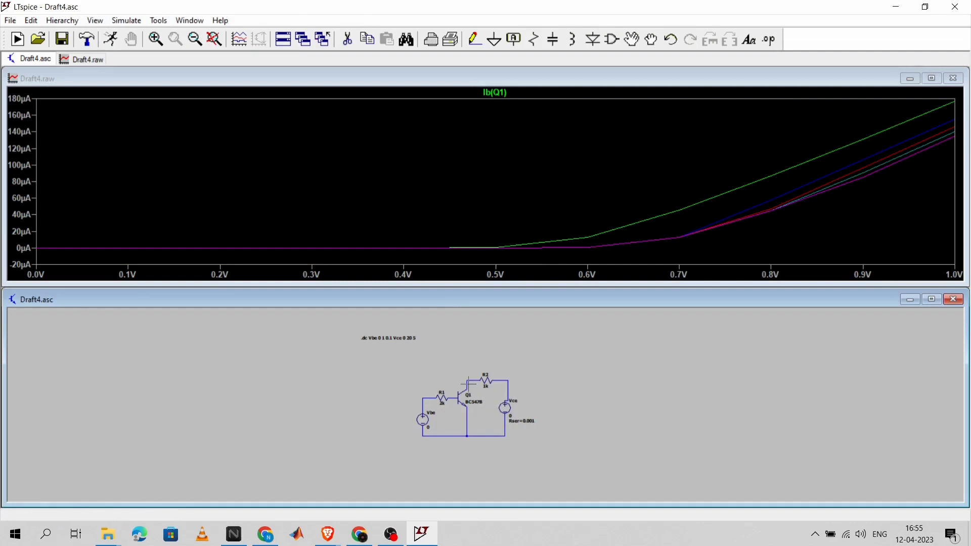
click(953, 79)
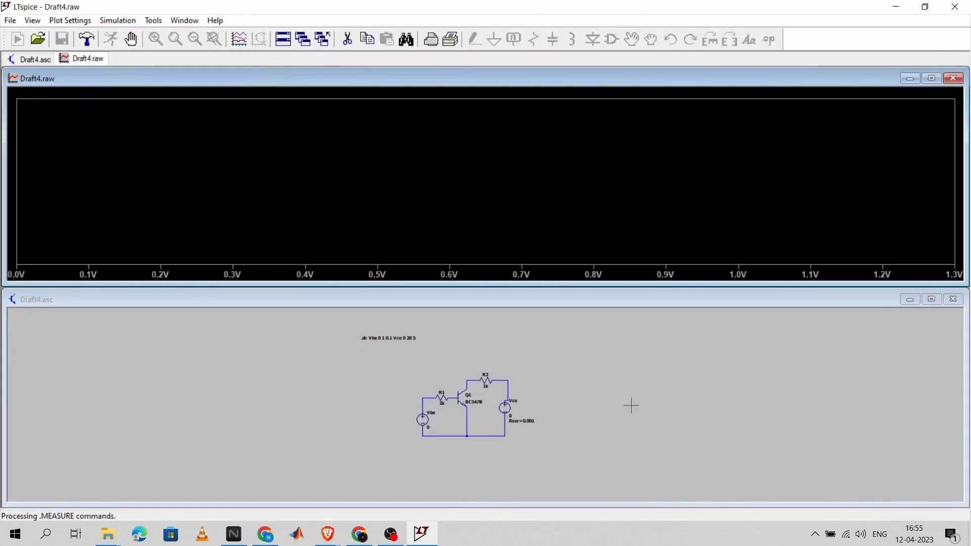
click(474, 392)
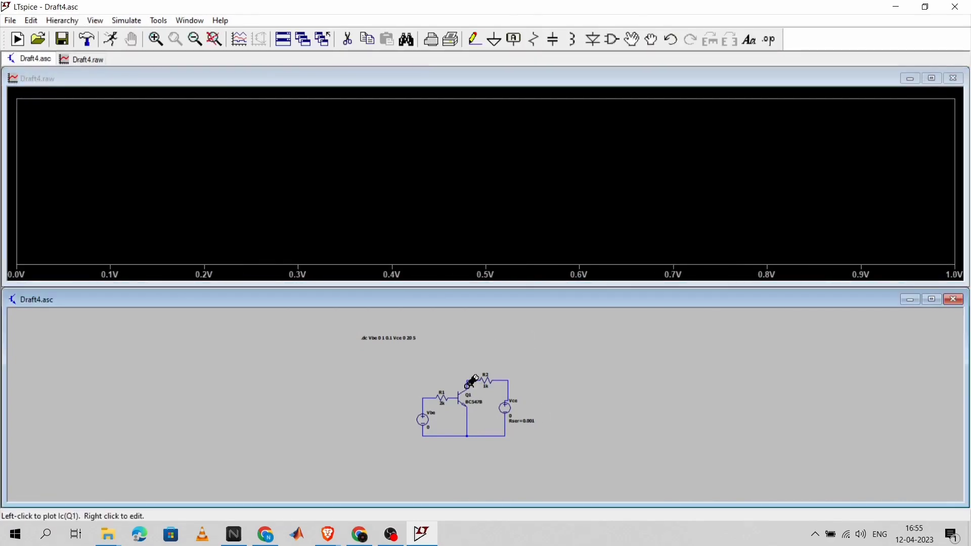
click(472, 383)
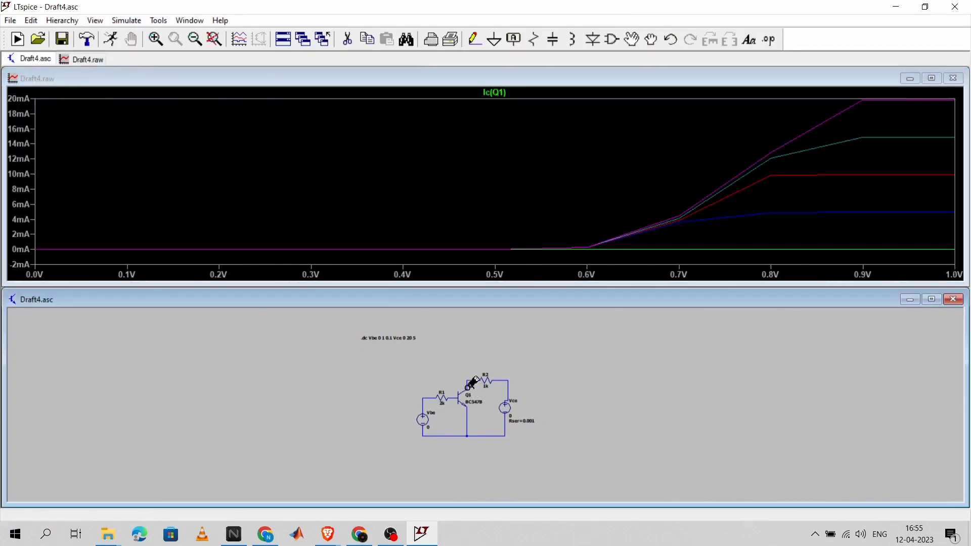